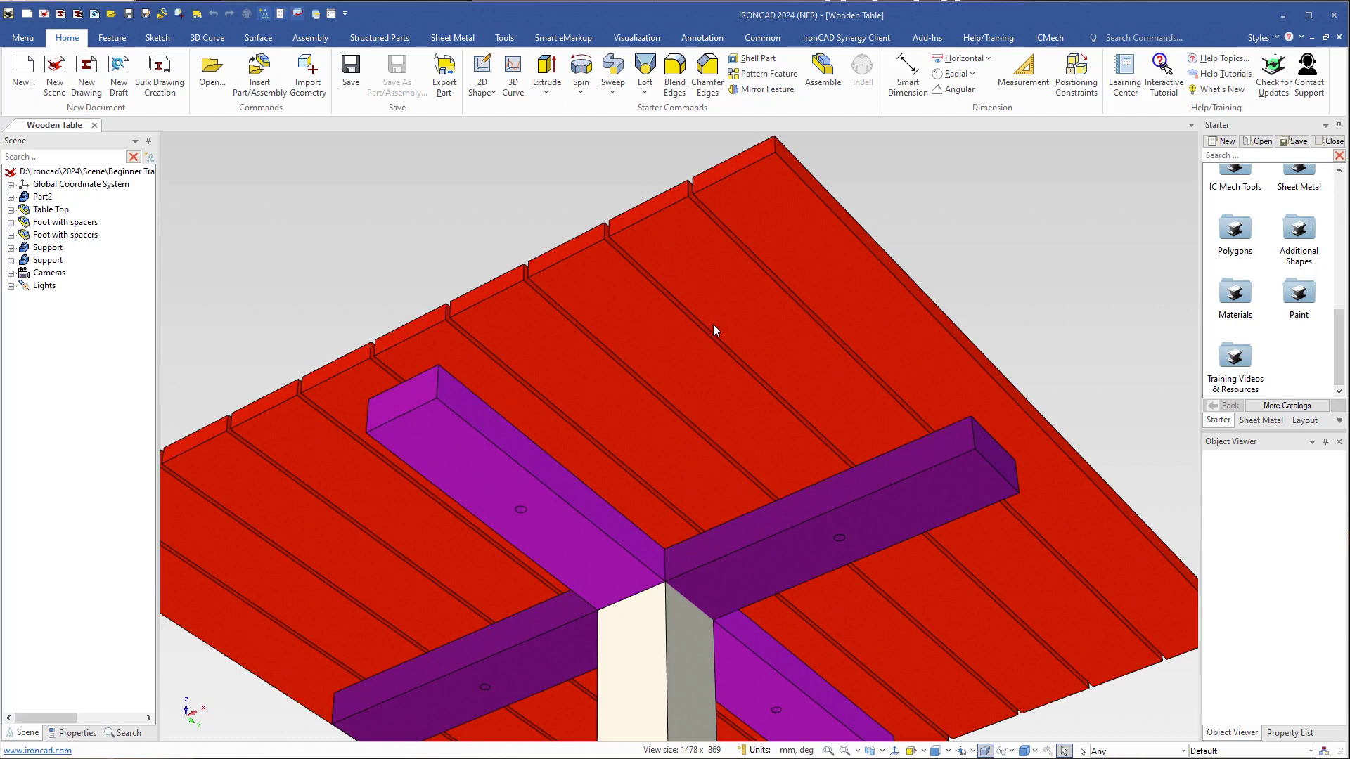
Add an Extrude block to the table top's underside as an Innovative Part, without duplicating the pattern
middle_drag(728, 319, 741, 293)
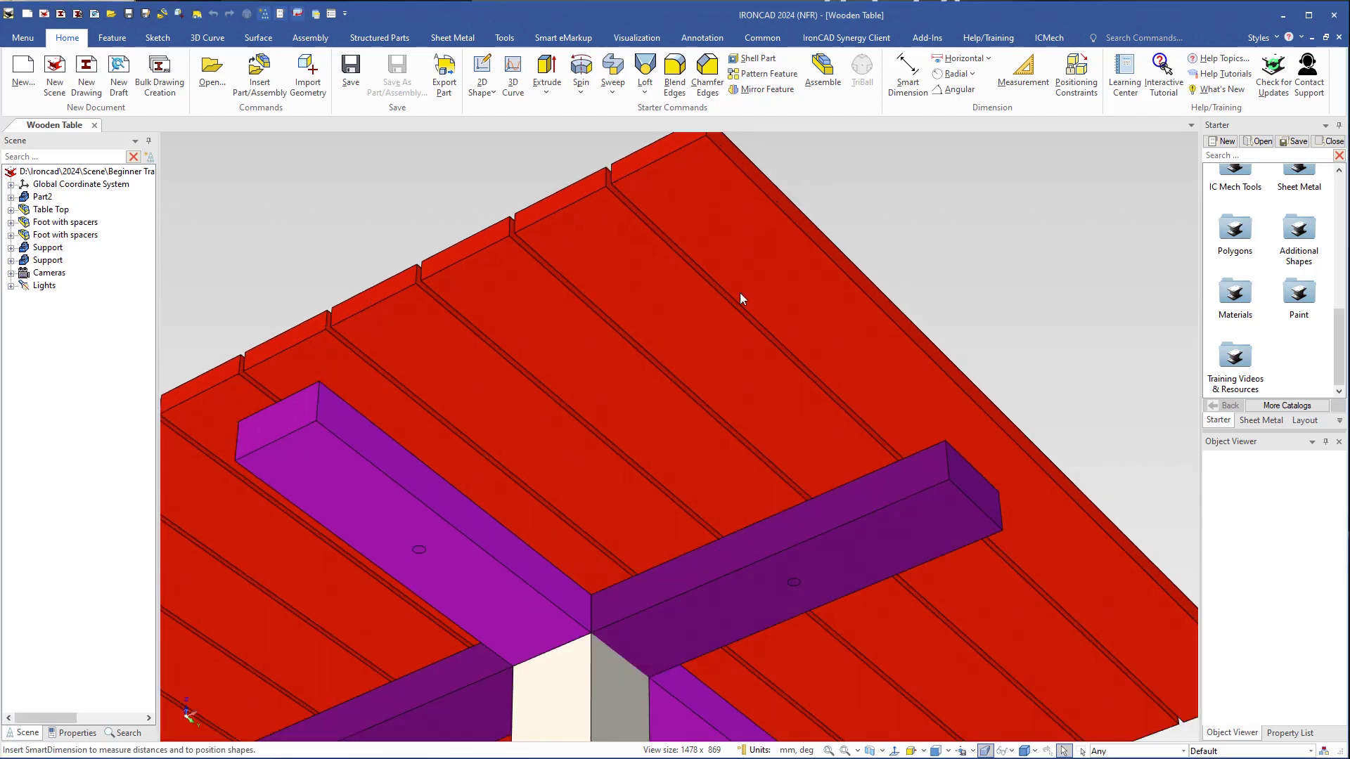
scroll(1237, 267, up, 5)
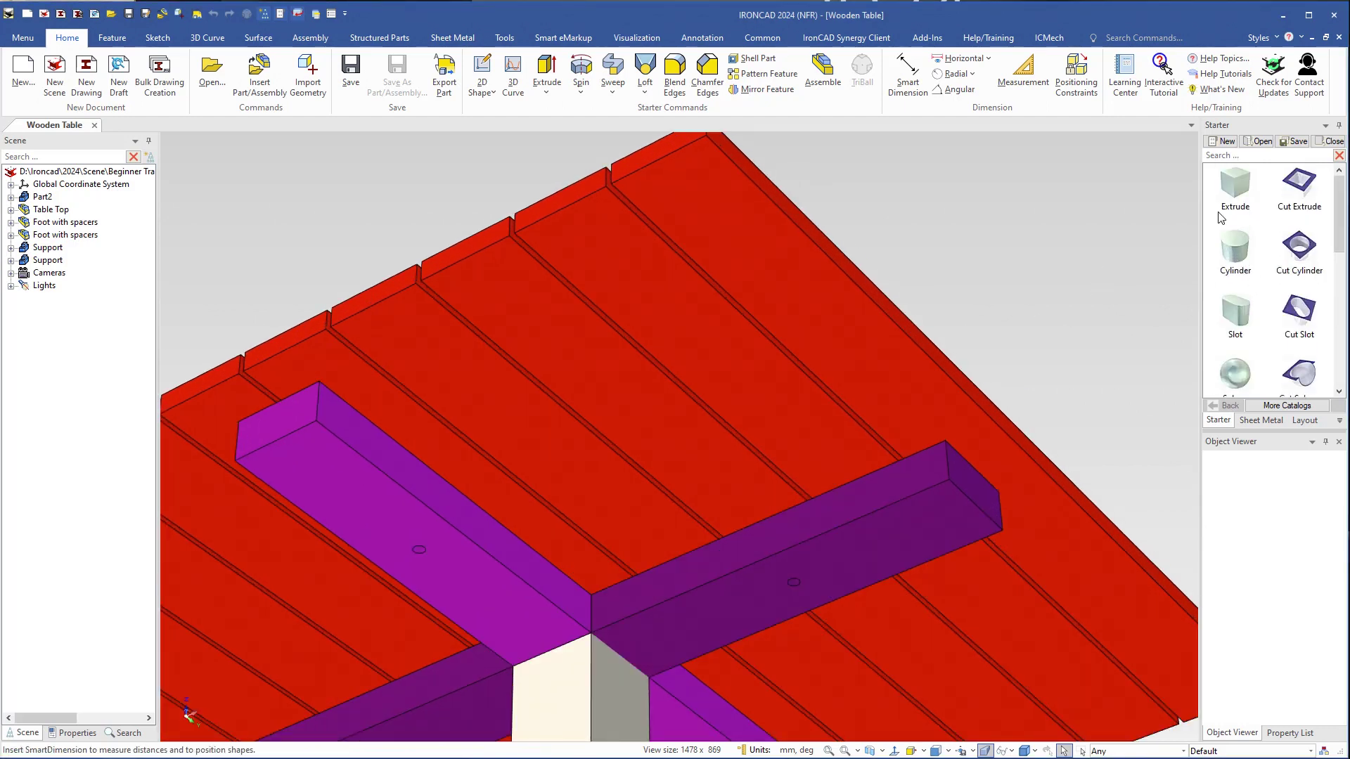
drag(1236, 186, 631, 278)
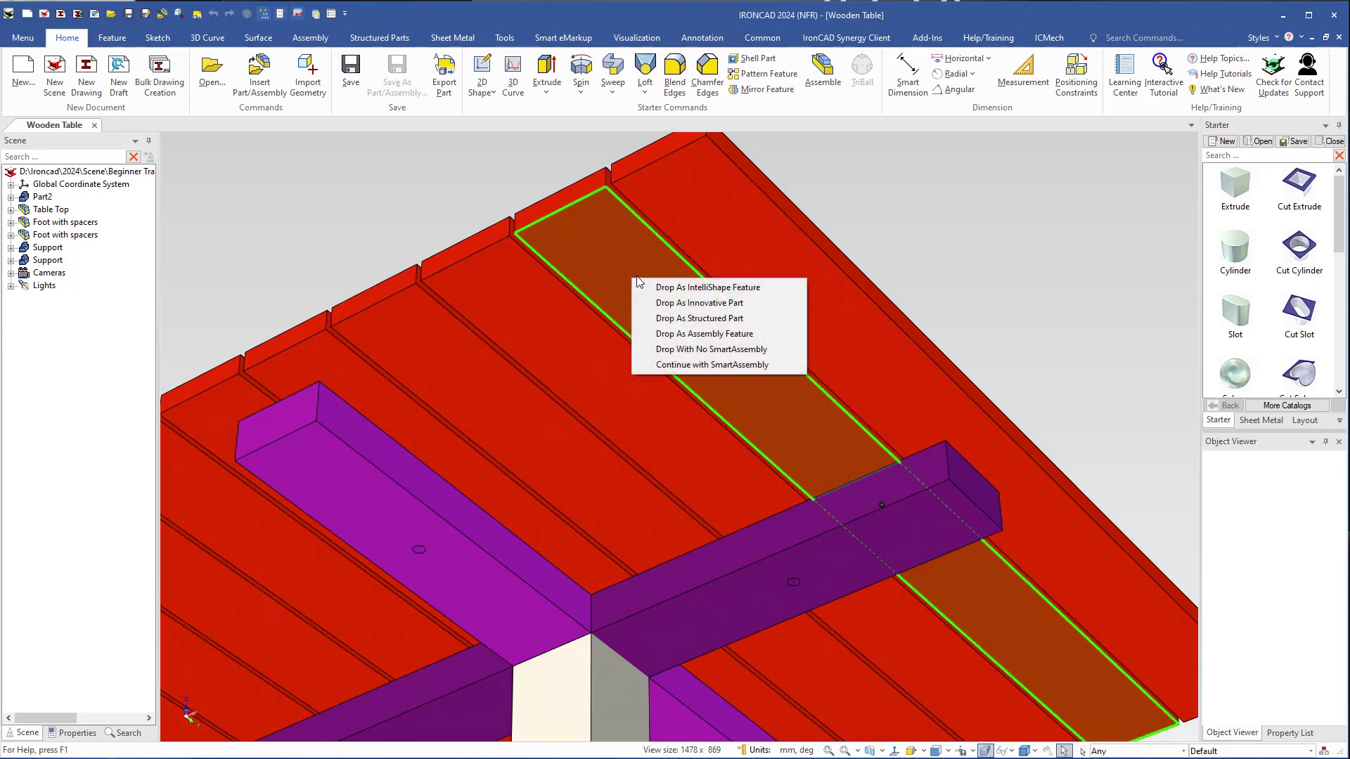
click(672, 303)
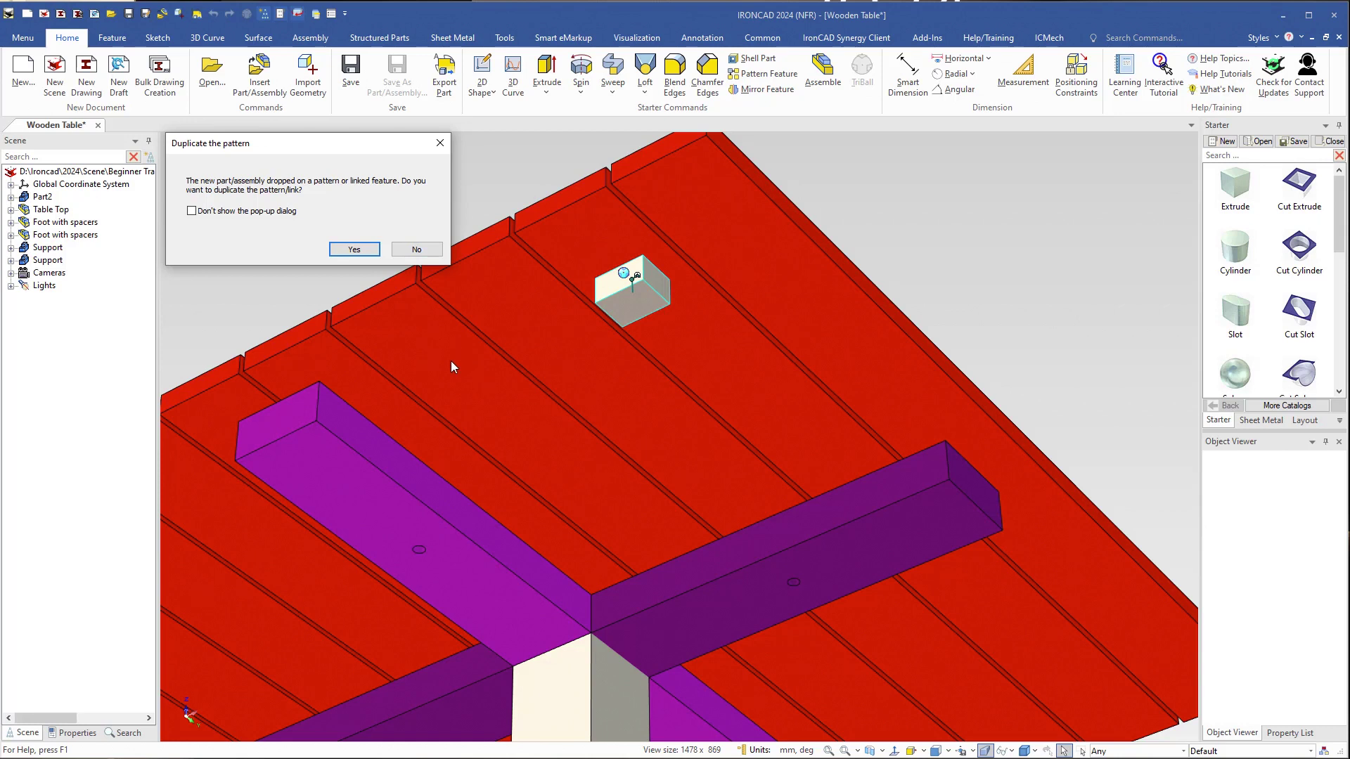
click(415, 250)
Extend the block toward the plank's near end using the distance from its edge, making it 74.42 mm long
scroll(591, 317, up, 2)
click(624, 346)
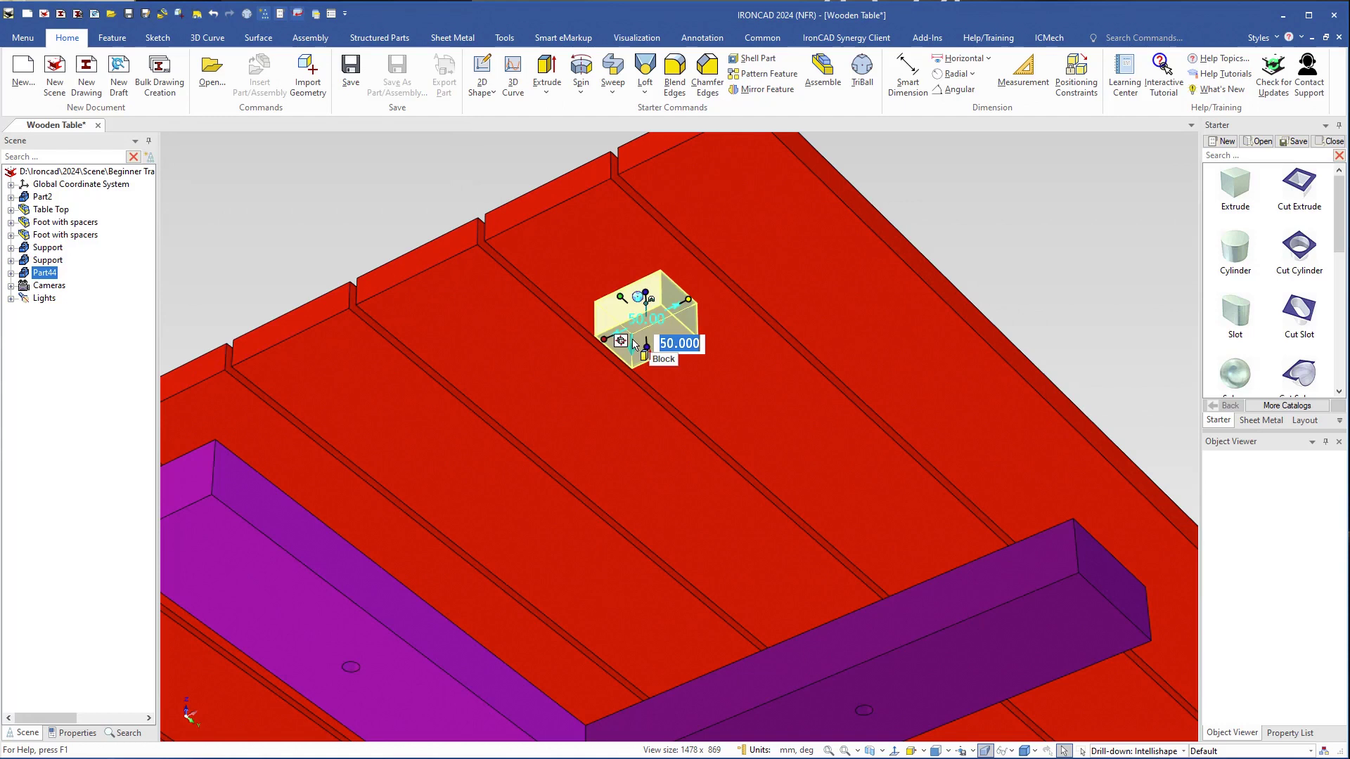
scroll(614, 311, up, 1)
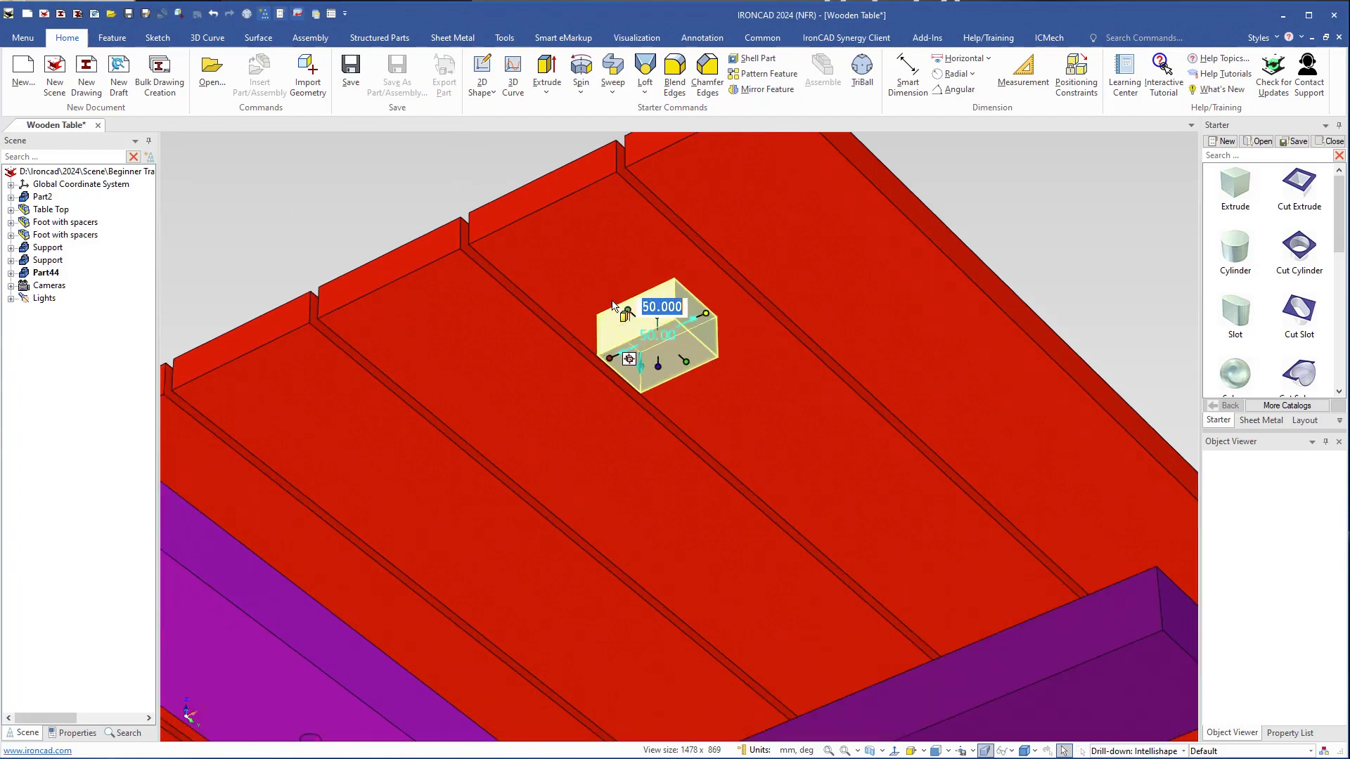
right_click(628, 308)
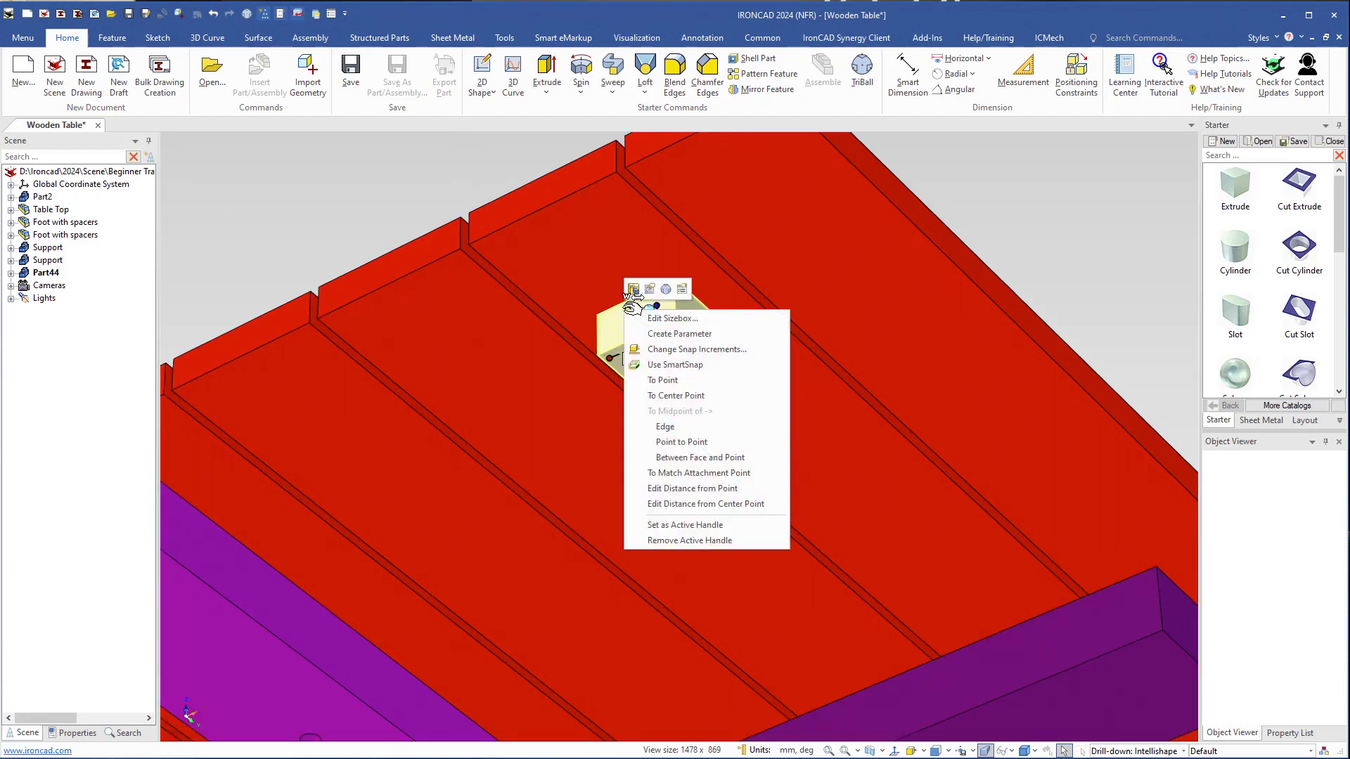
click(685, 491)
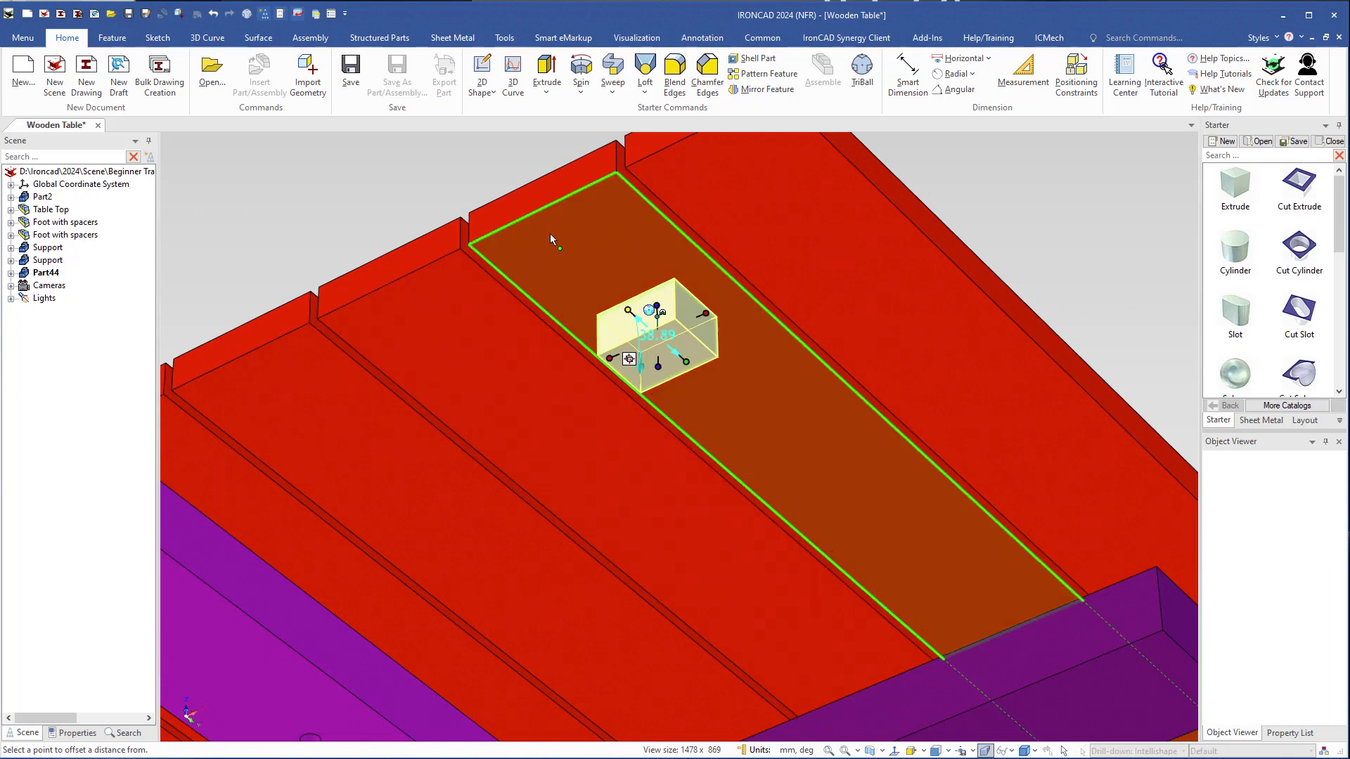
click(533, 200)
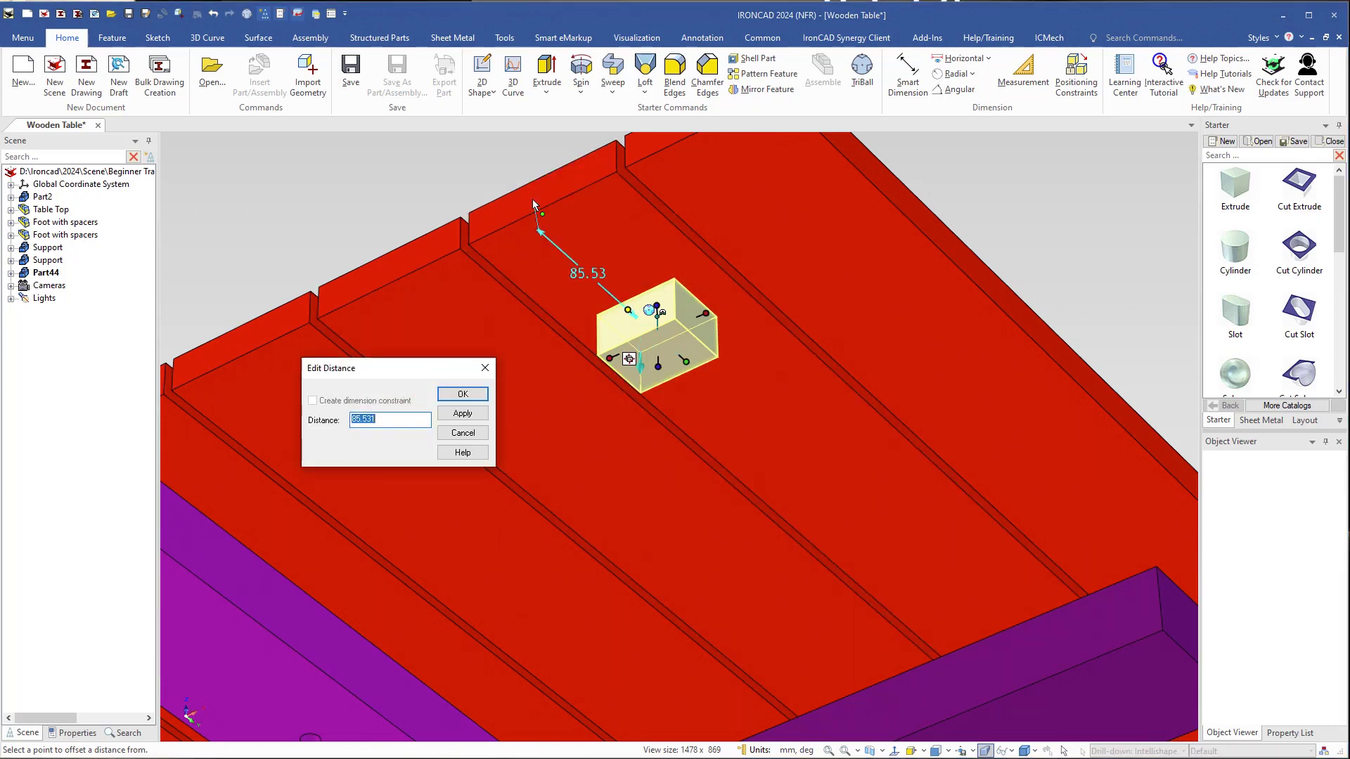
text(74.42)
key(Return)
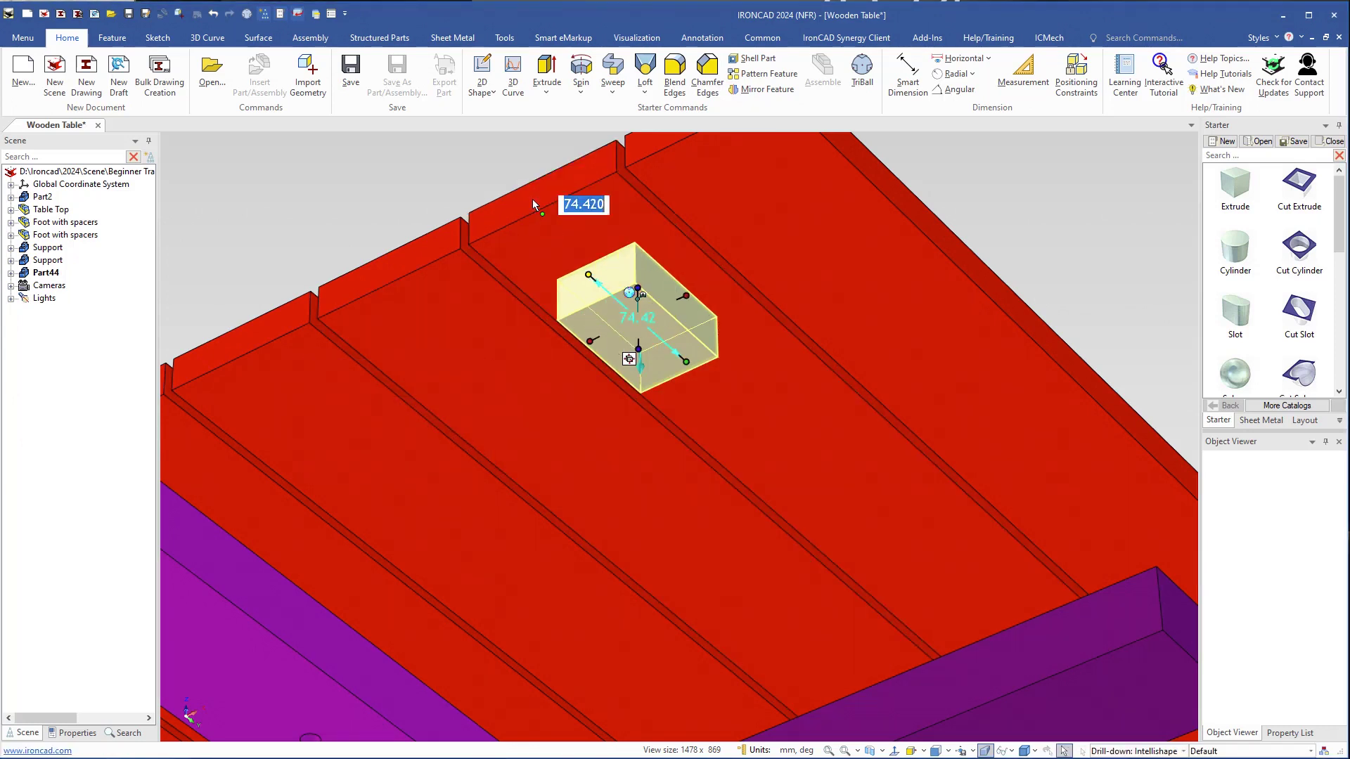
Extend the block's side face until it is 50 mm from the table top's nearest side edge
right_click(686, 298)
click(751, 474)
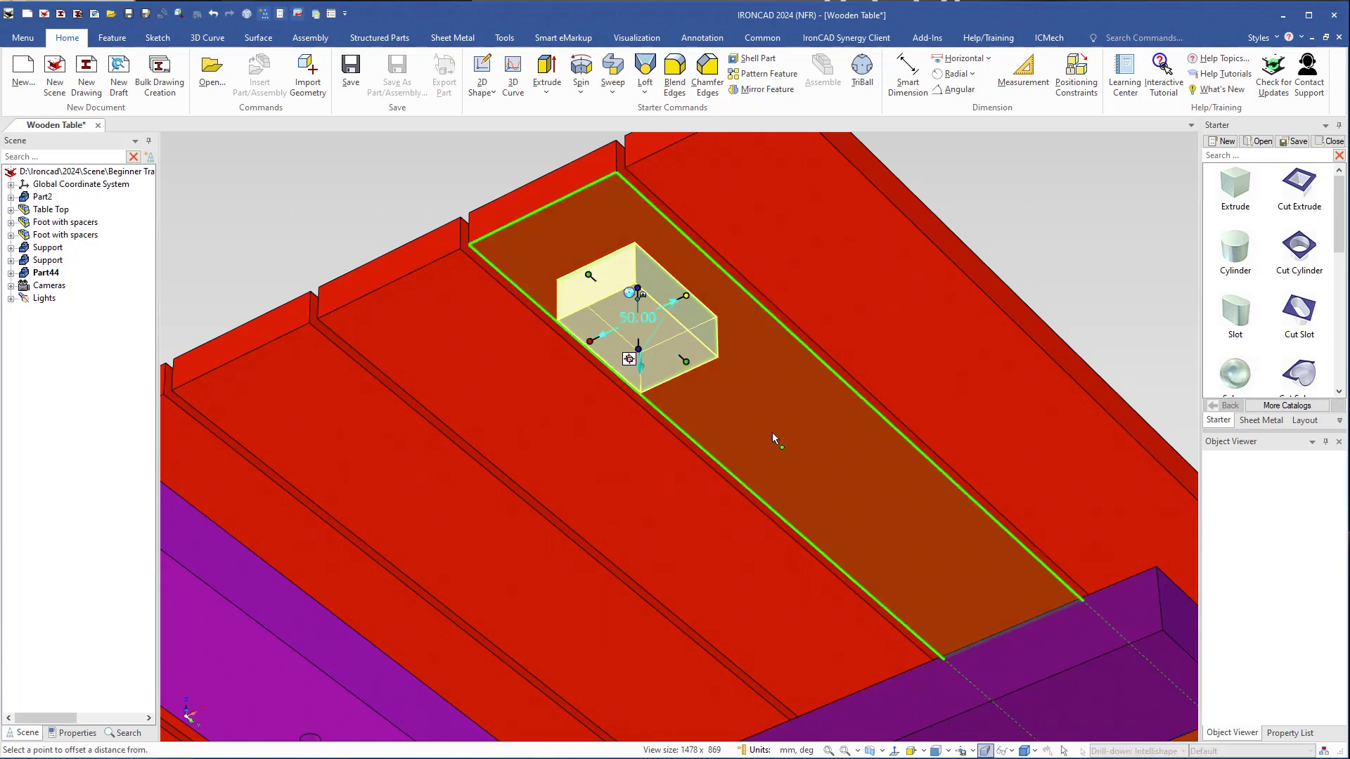
click(913, 204)
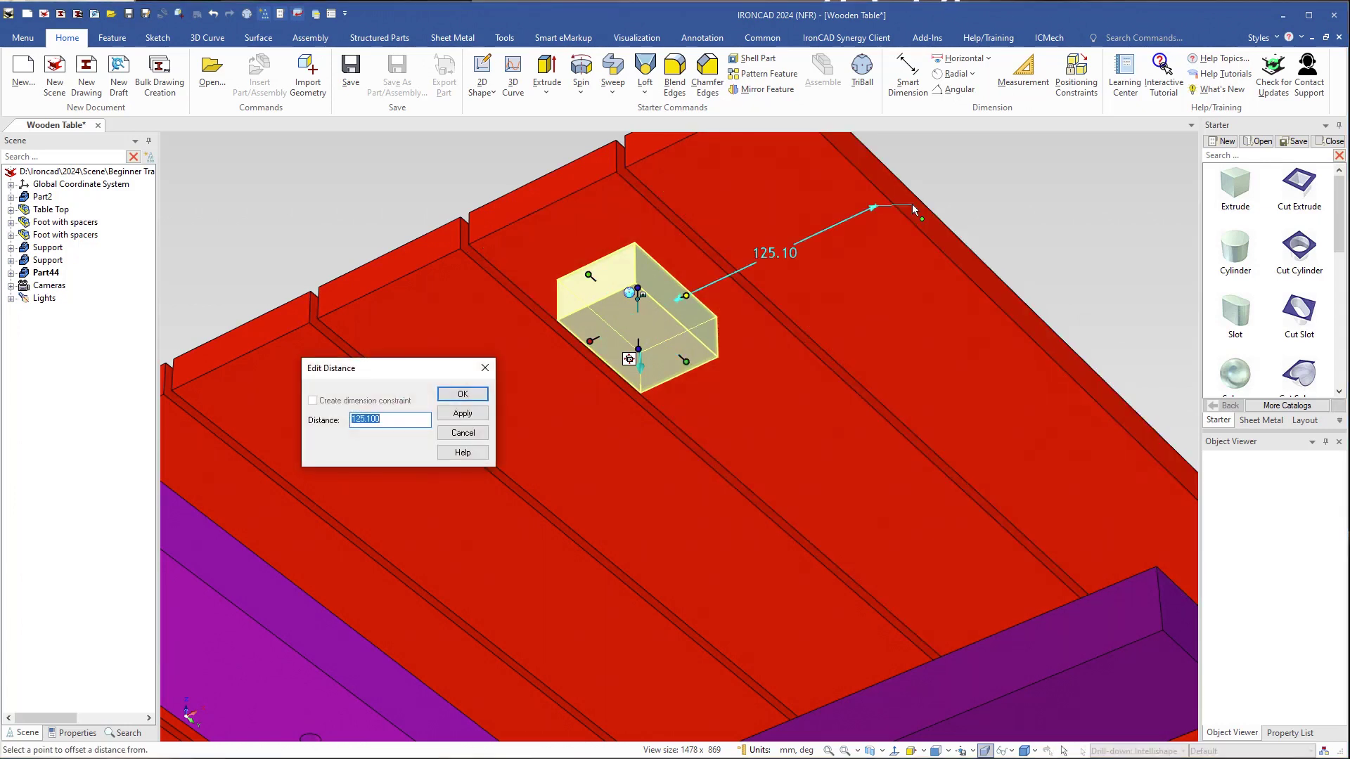
text(50)
key(Return)
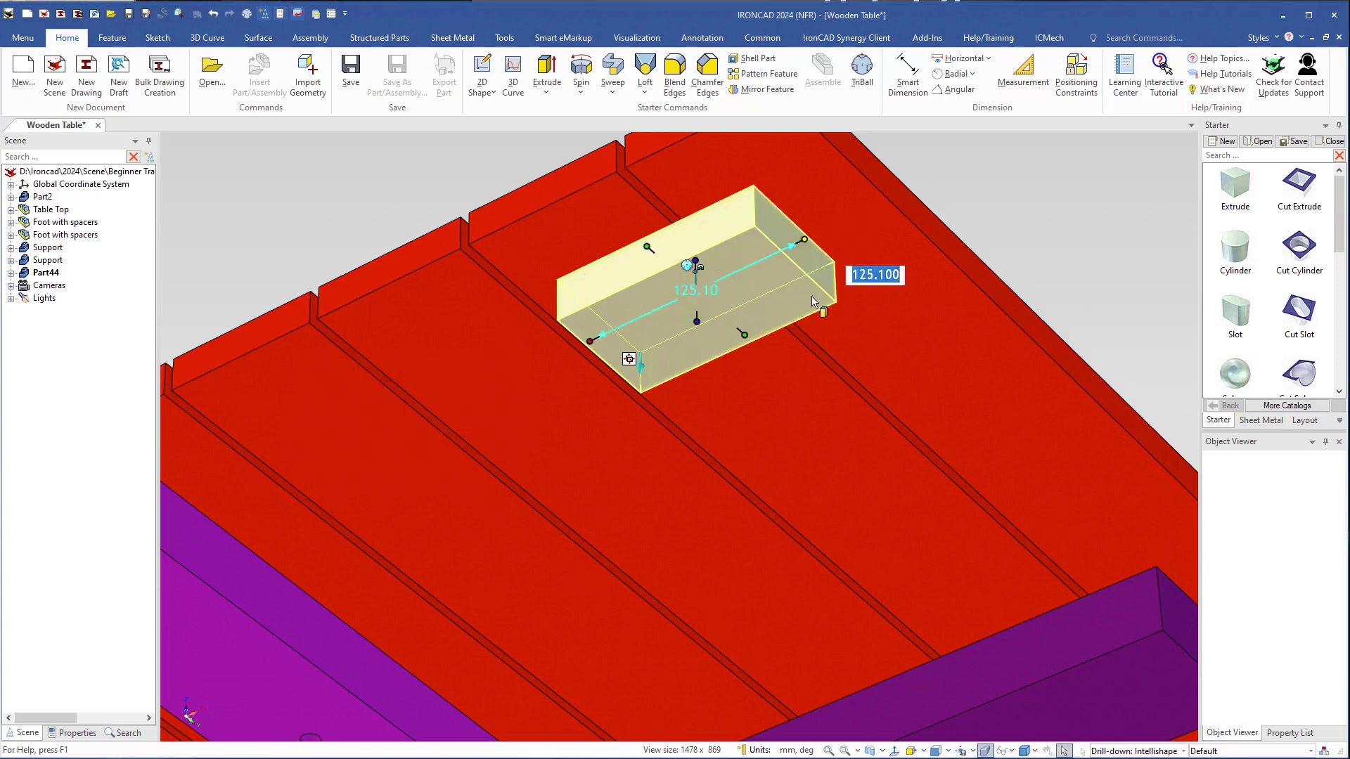
Set the block's size along the planks to 95 mm
mouse_move(747, 348)
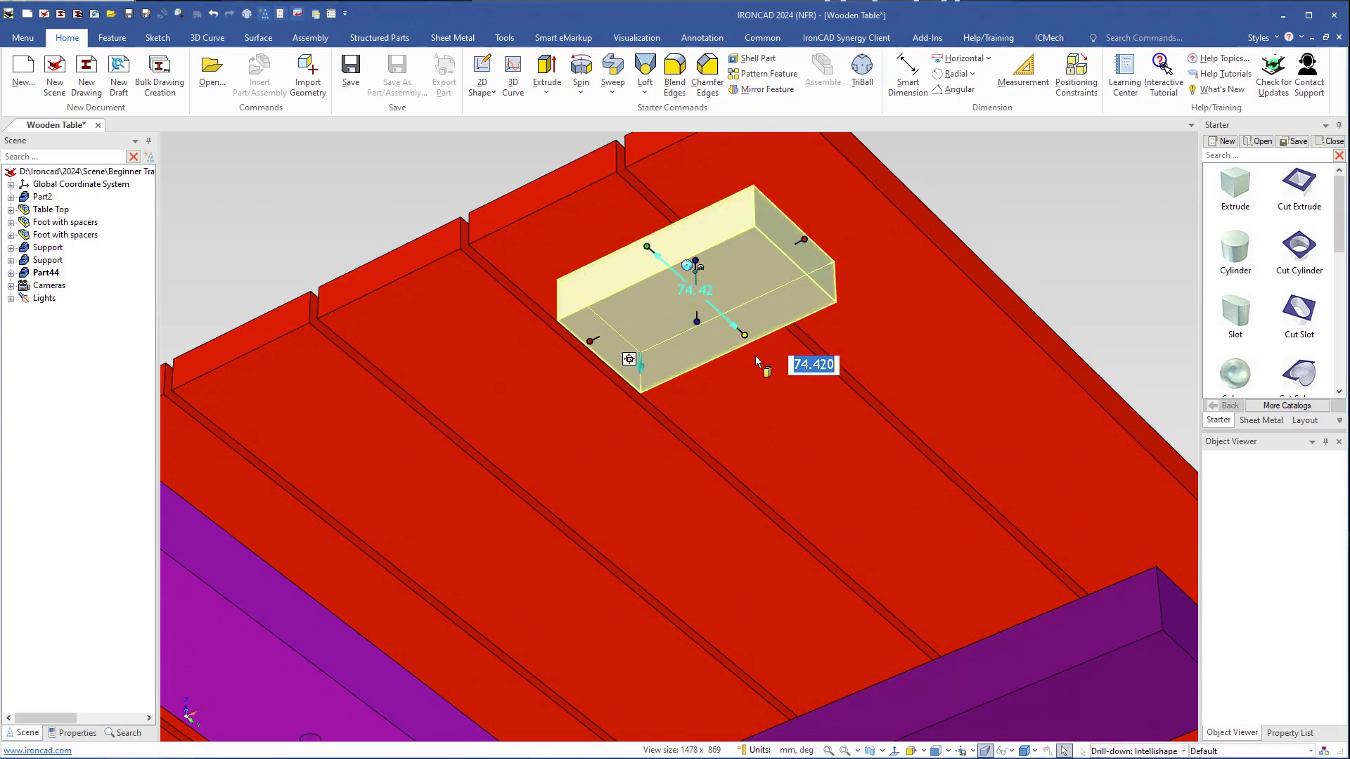
text(95)
key(Return)
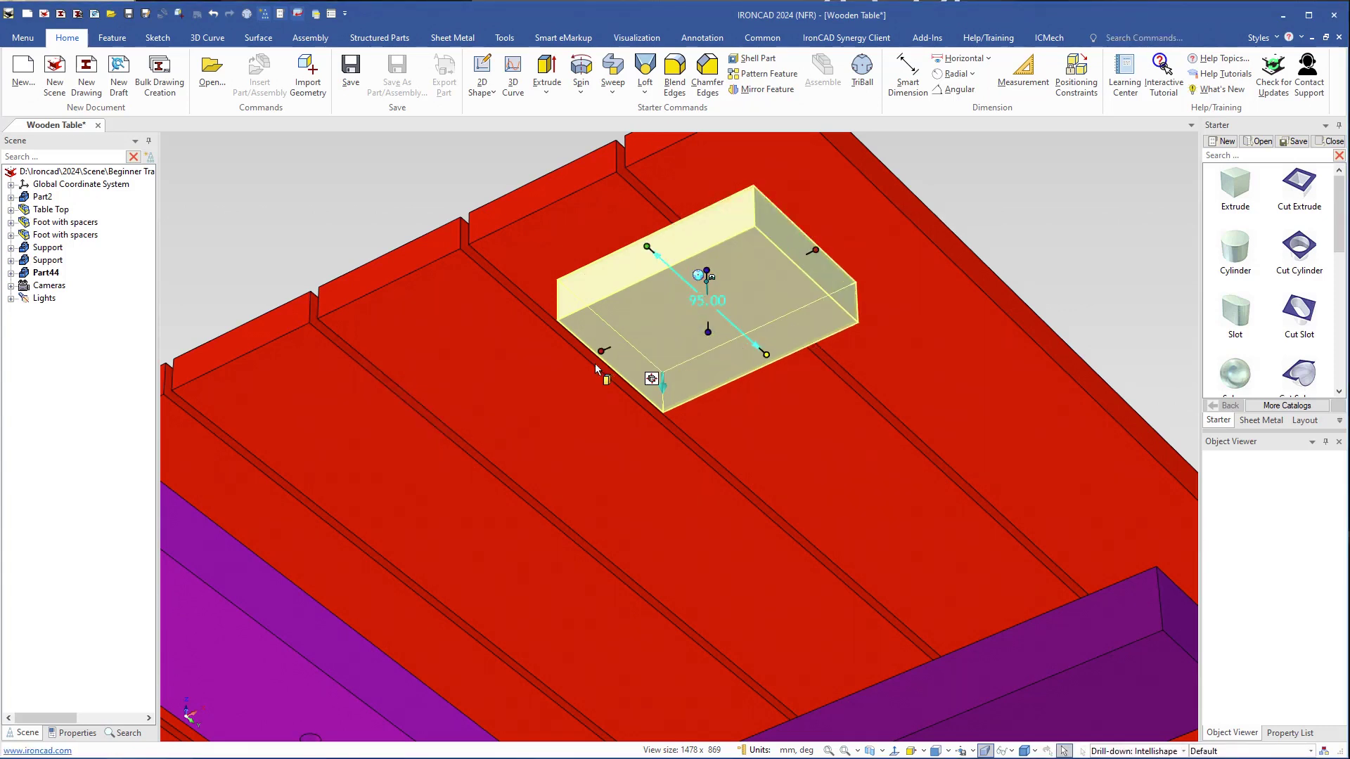
Extend the block's other end across the planks until it is 50 mm from the table top's opposite edge
scroll(532, 391, down, 3)
scroll(532, 391, down, 2)
middle_drag(392, 349, 774, 285)
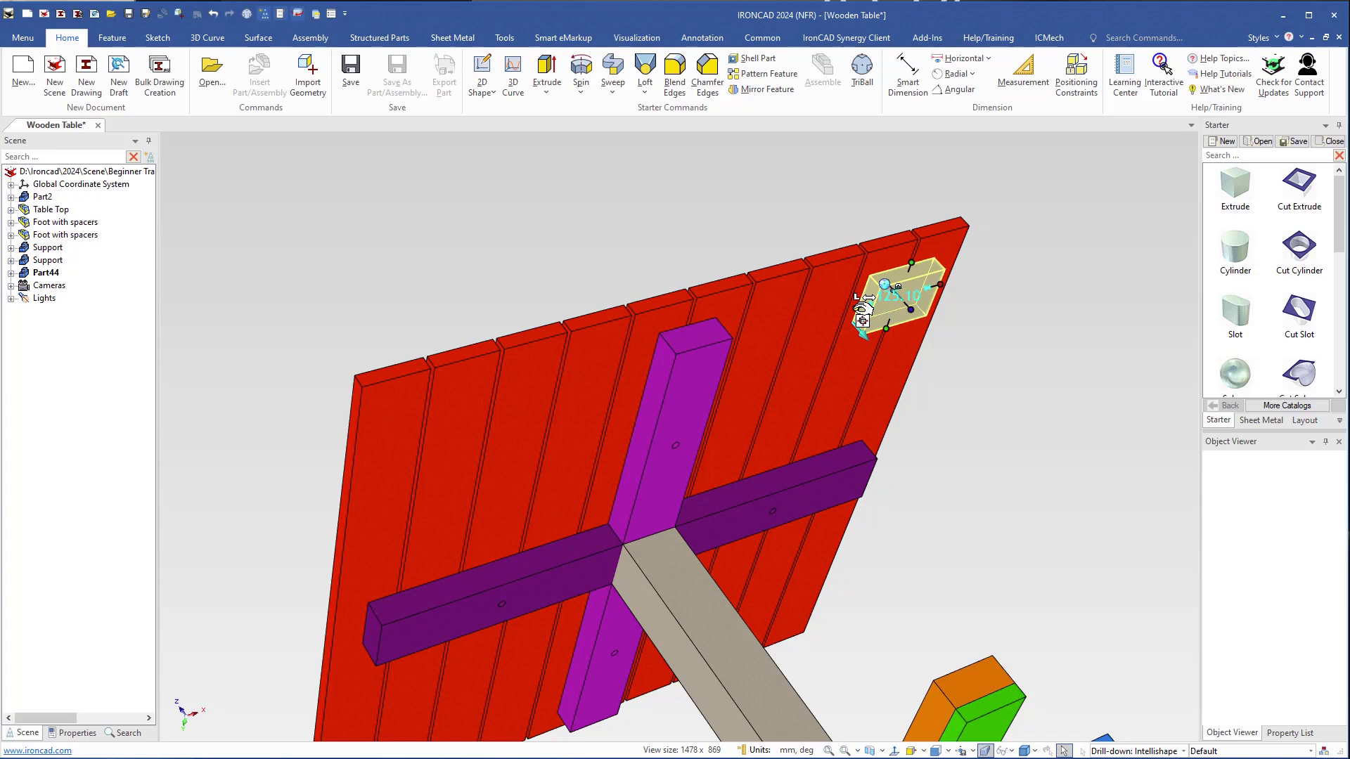
right_click(856, 308)
click(899, 488)
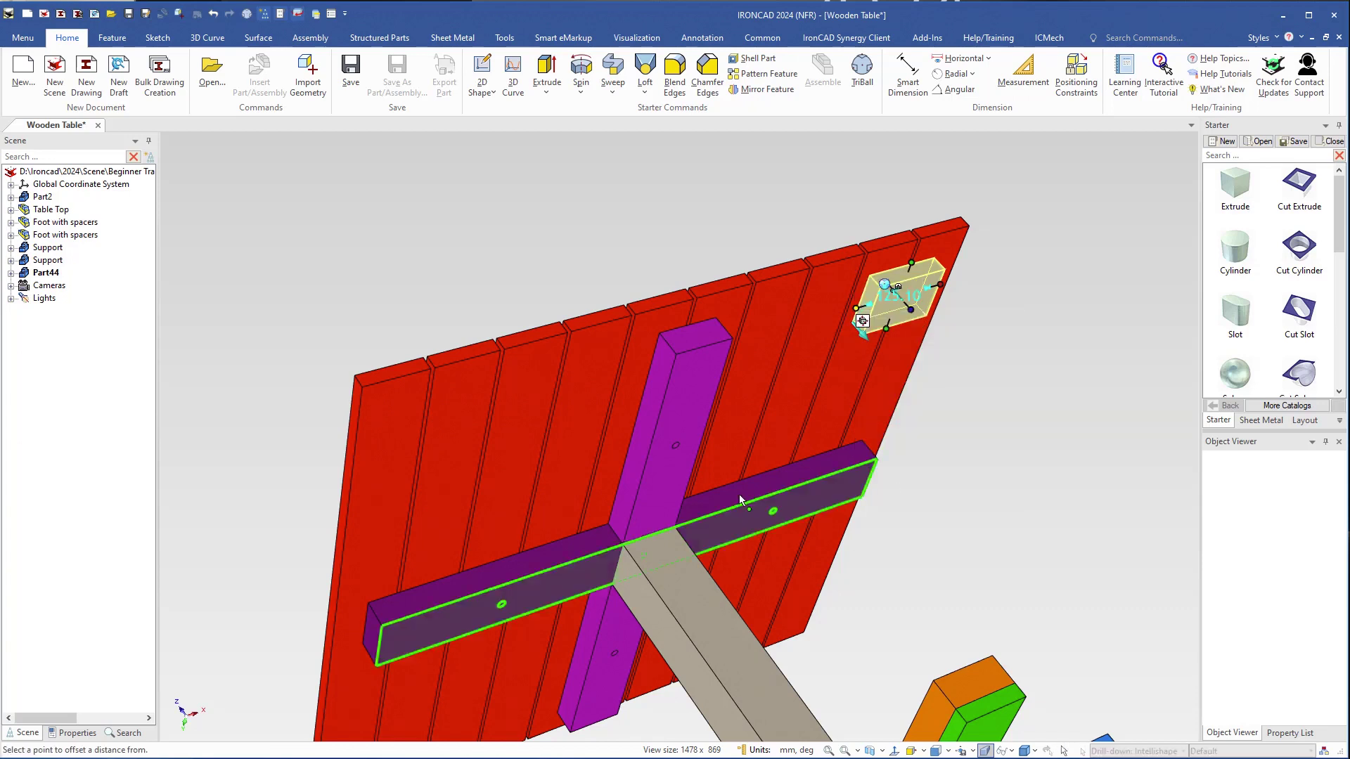
click(348, 464)
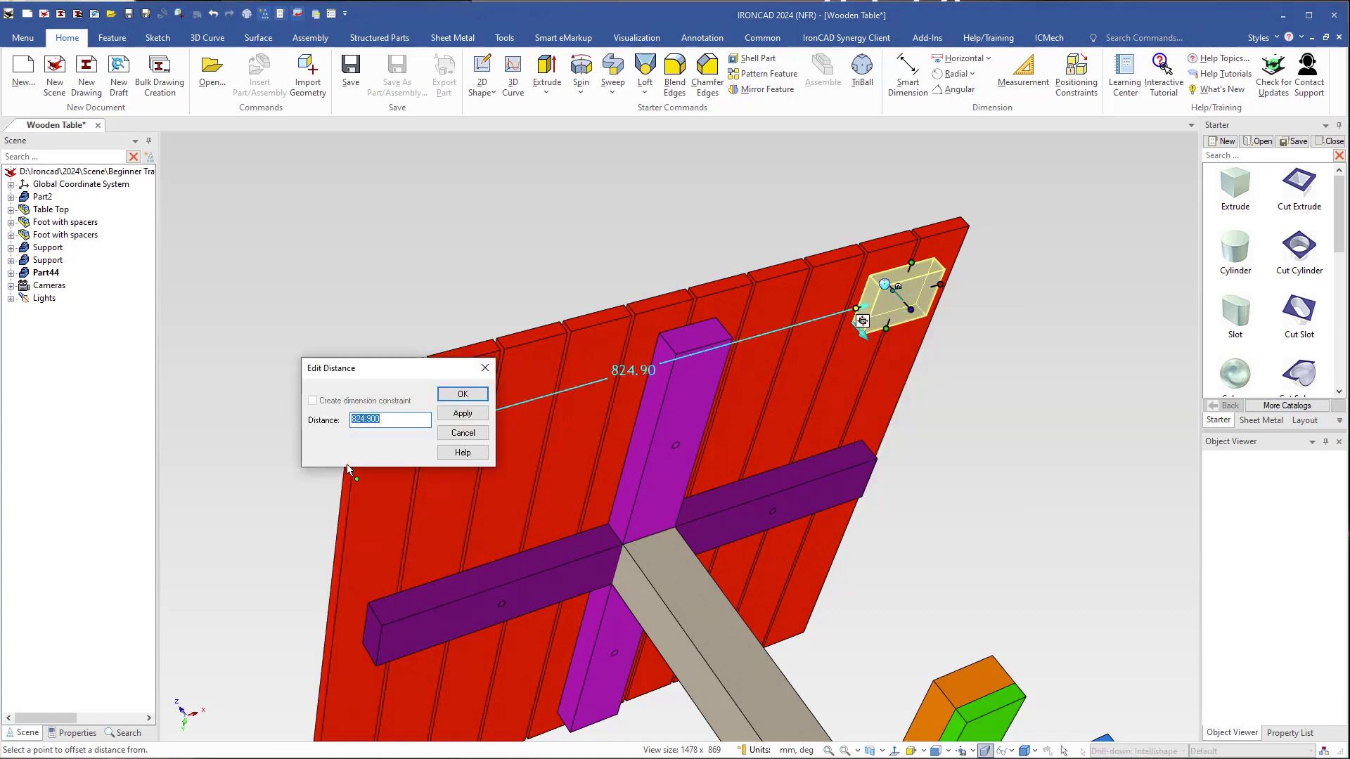
text(50)
key(Return)
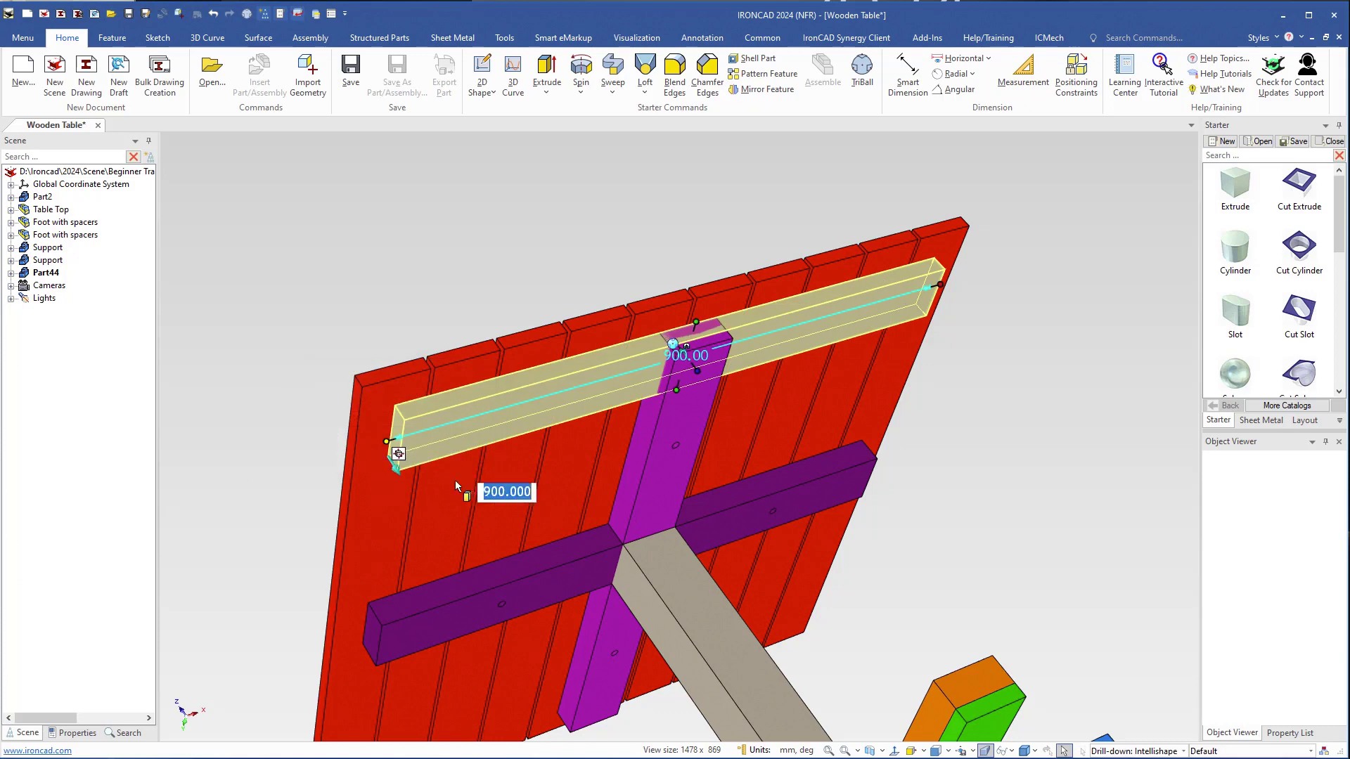
click(447, 327)
Rename the new beam part as Support-Table Top
middle_drag(552, 450, 542, 505)
scroll(534, 439, down, 3)
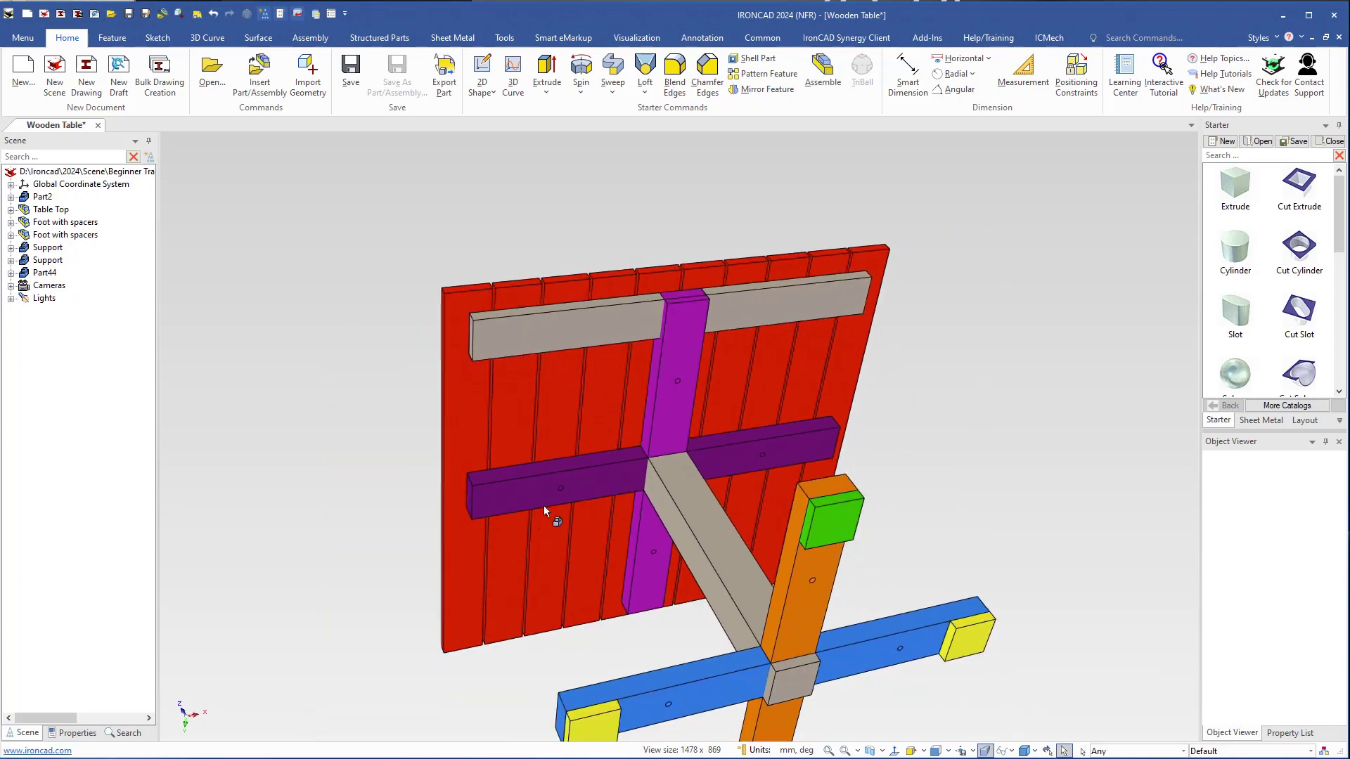
click(557, 342)
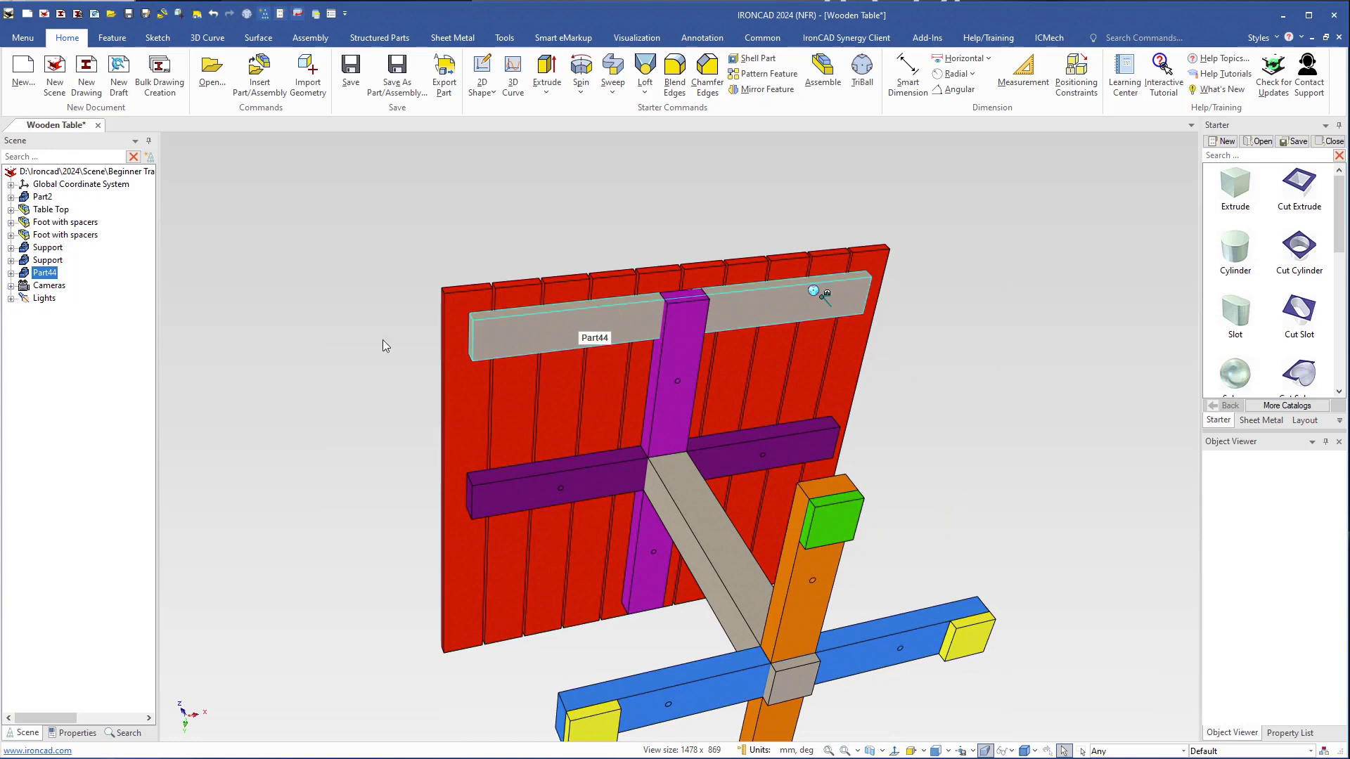
click(44, 274)
text(su)
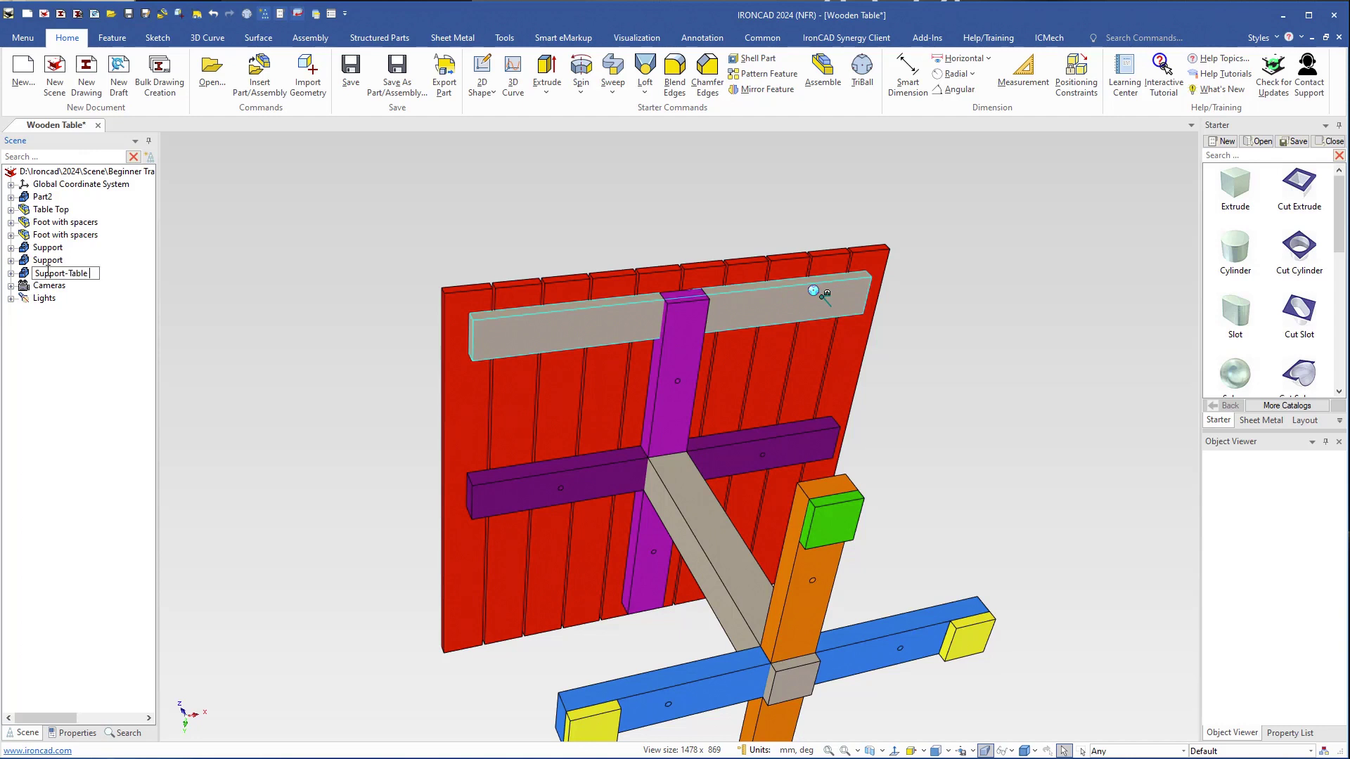
text(pport-Table To)
key(Return)
Reposition only the TriBall of Support-Table Top to the center of the table column's bottom face
mouse_move(646, 345)
middle_down()
mouse_move(601, 373)
mouse_move(624, 353)
middle_up()
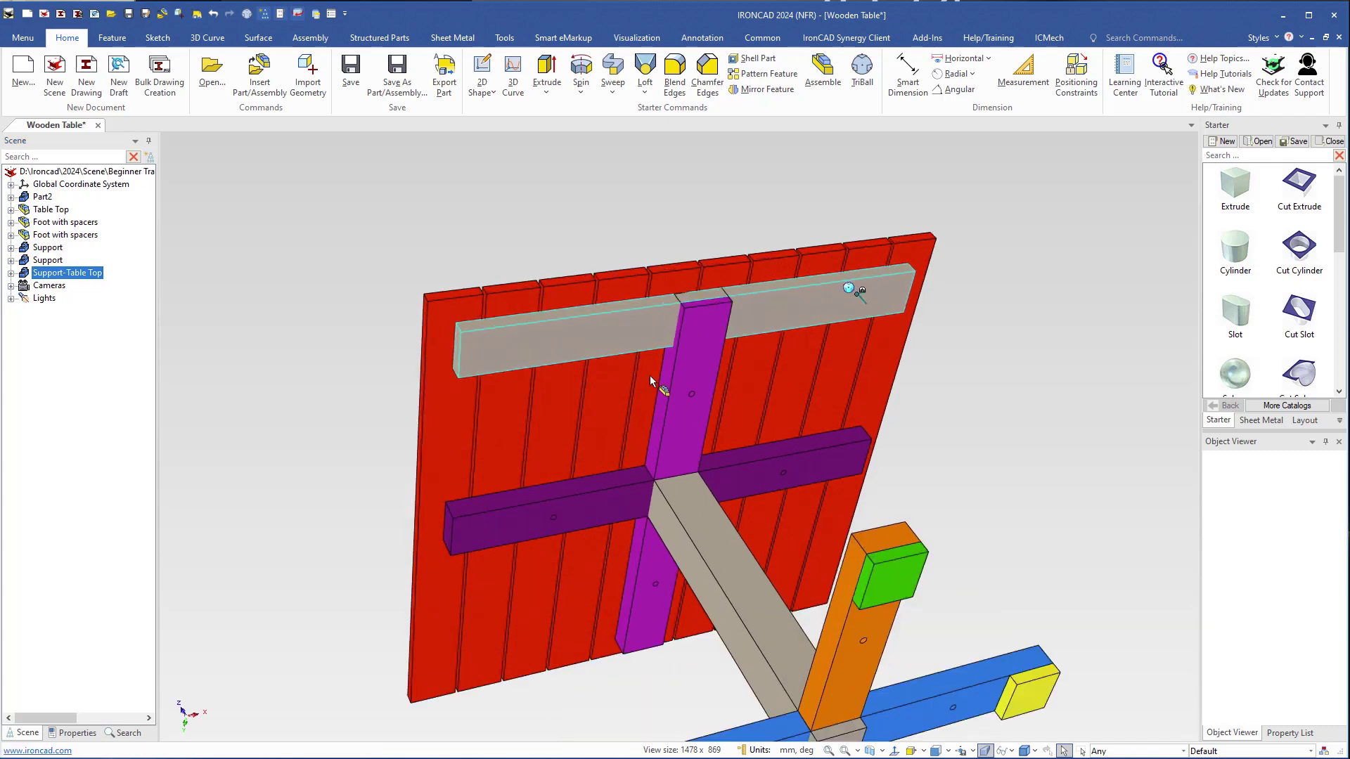
key(F10)
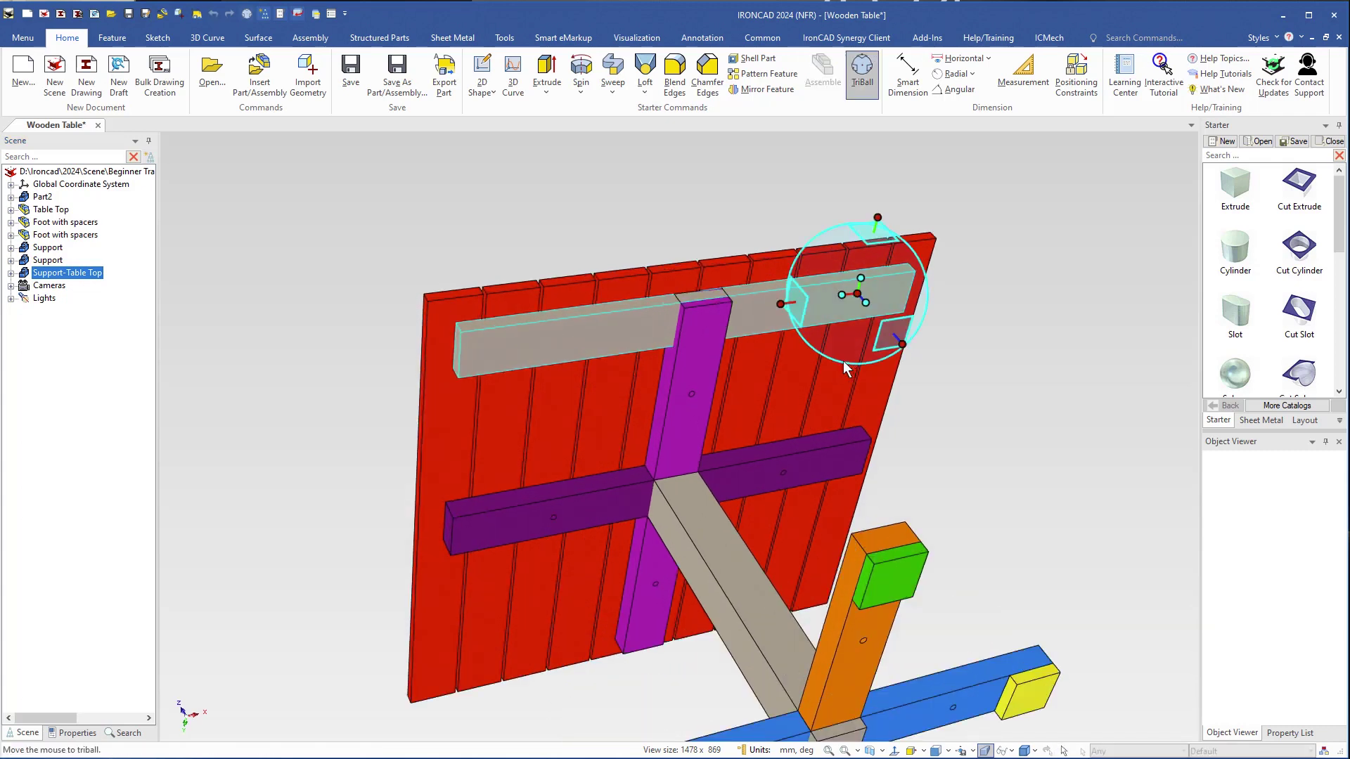
right_click(862, 295)
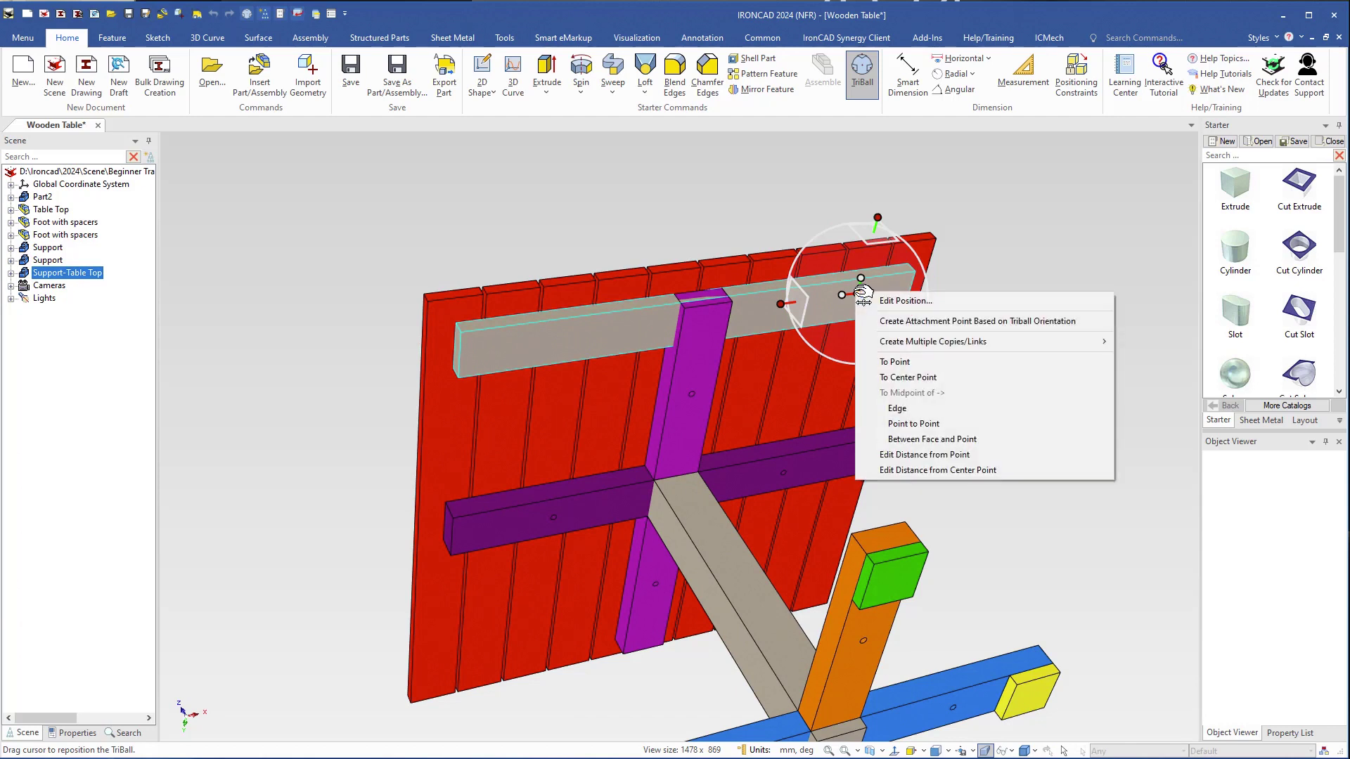
click(887, 360)
shift+middle_drag(796, 561, 808, 395)
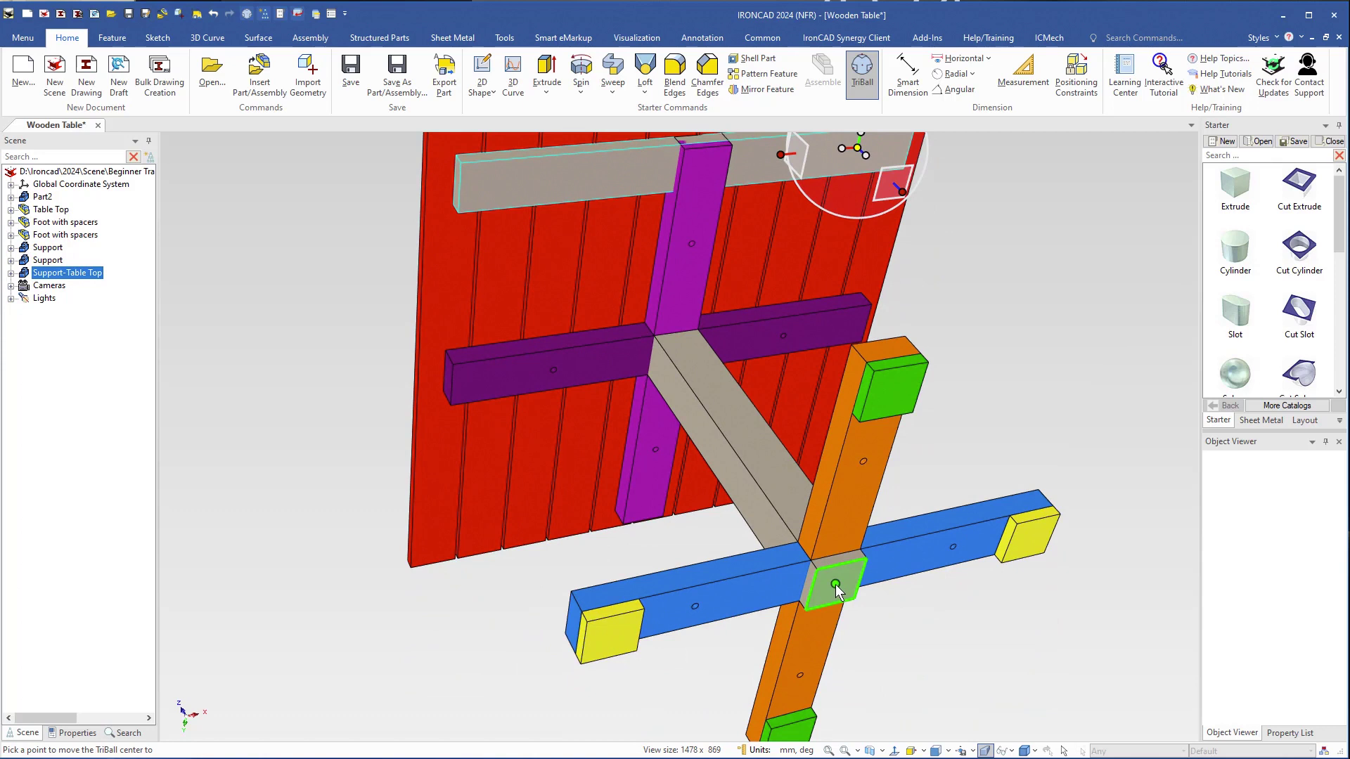
click(835, 583)
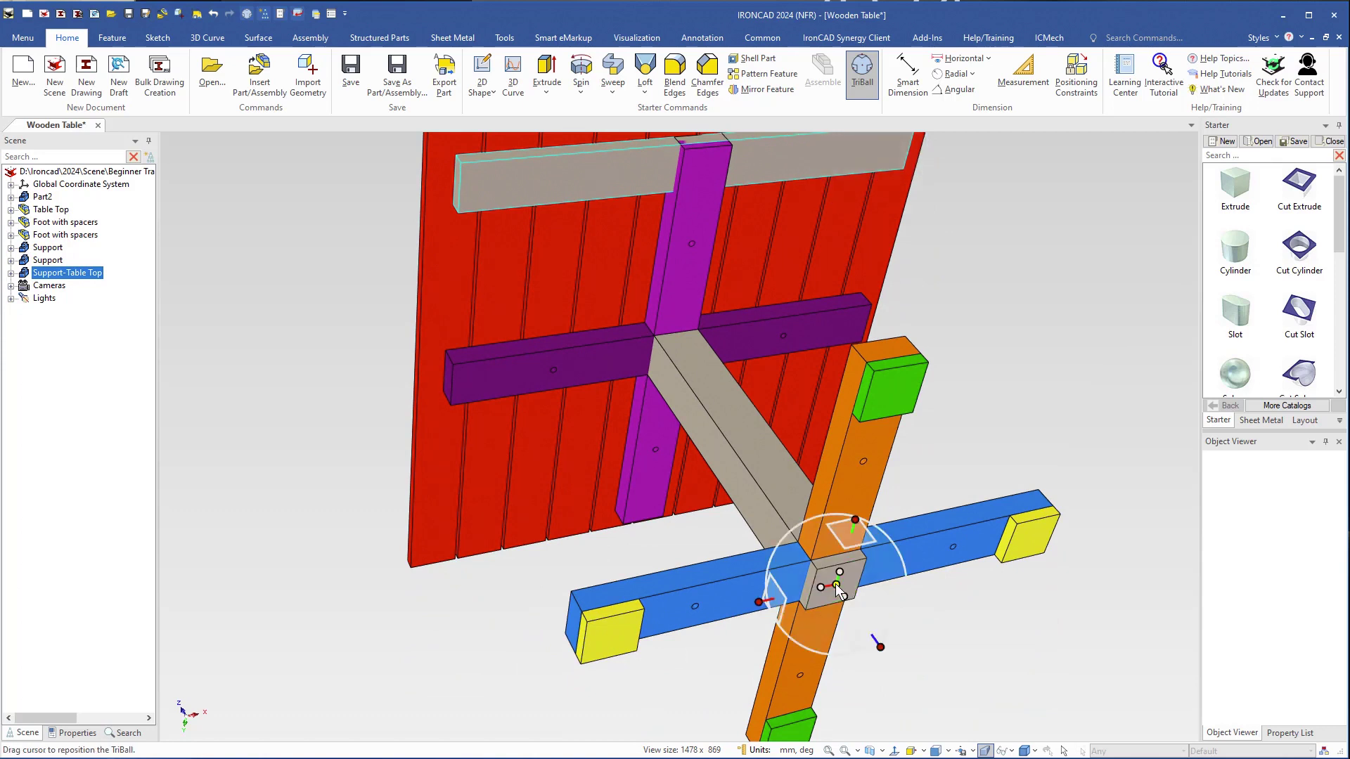
Mirror Support-Table Top as a link to the opposite end of the table top and close the TriBall
shift+middle_drag(875, 589, 901, 429)
right_click(854, 424)
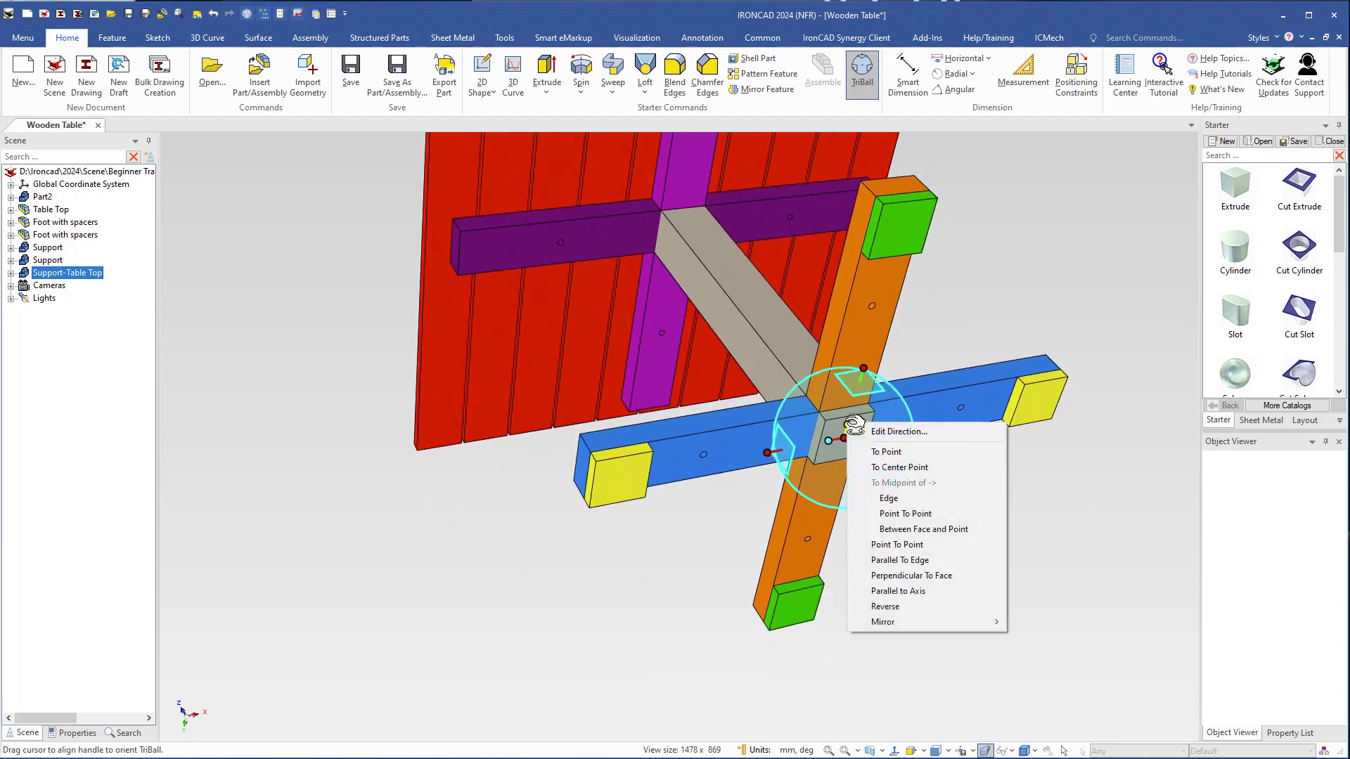
mouse_move(889, 623)
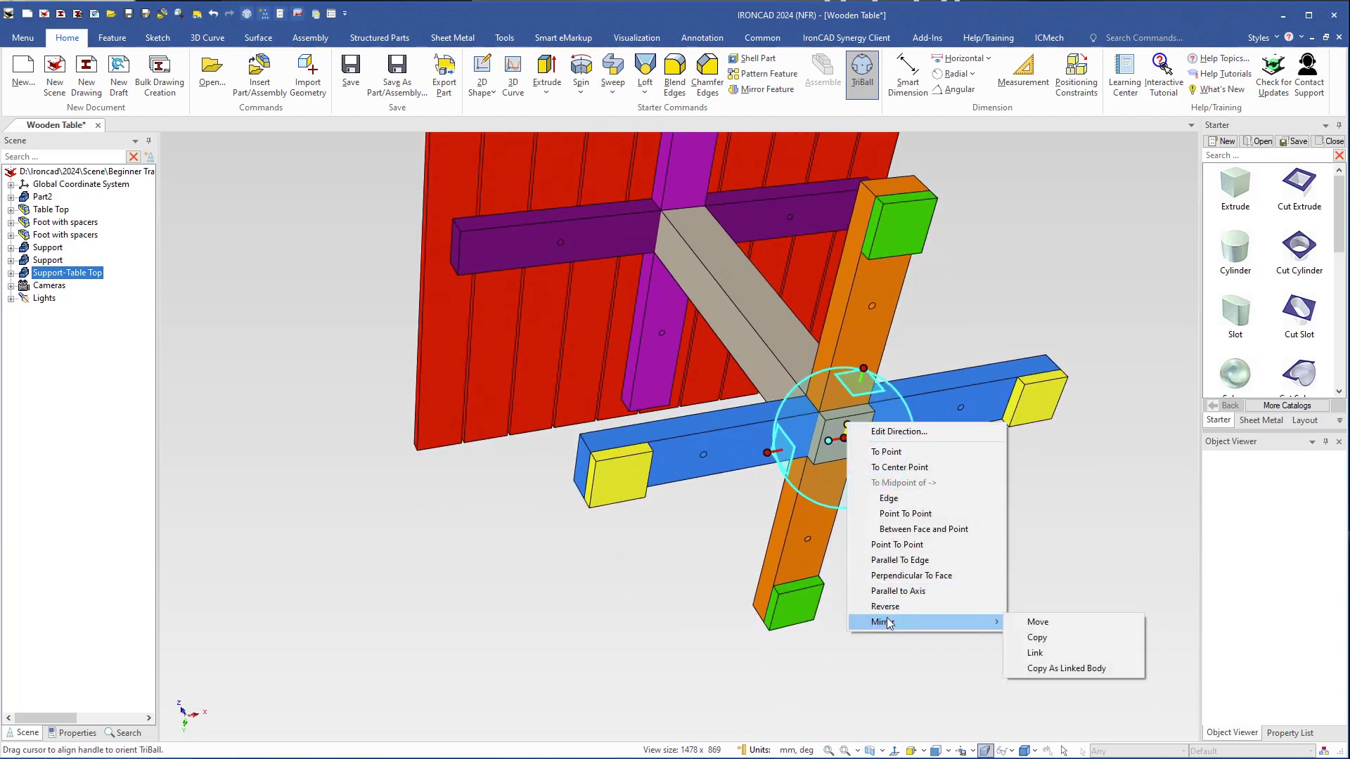
click(1034, 653)
shift+middle_drag(576, 412, 654, 529)
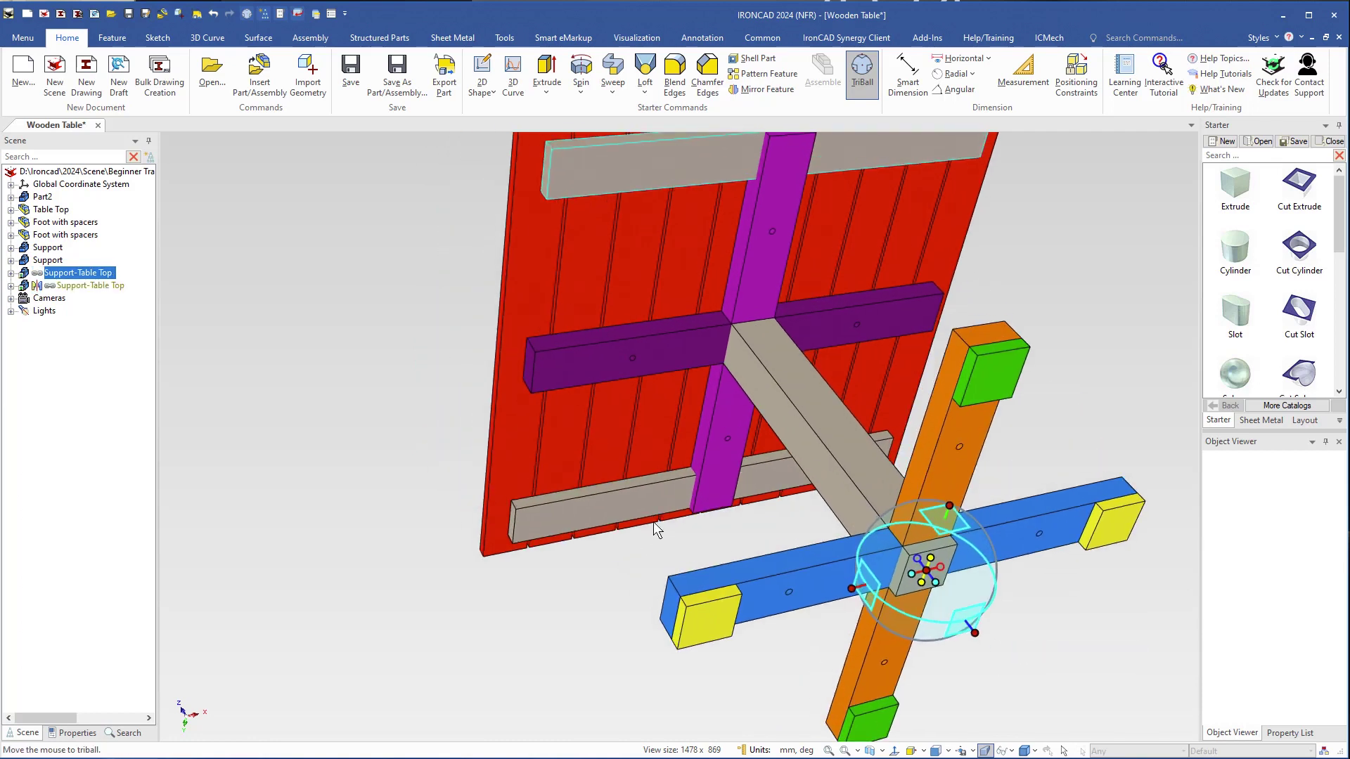
key(F10)
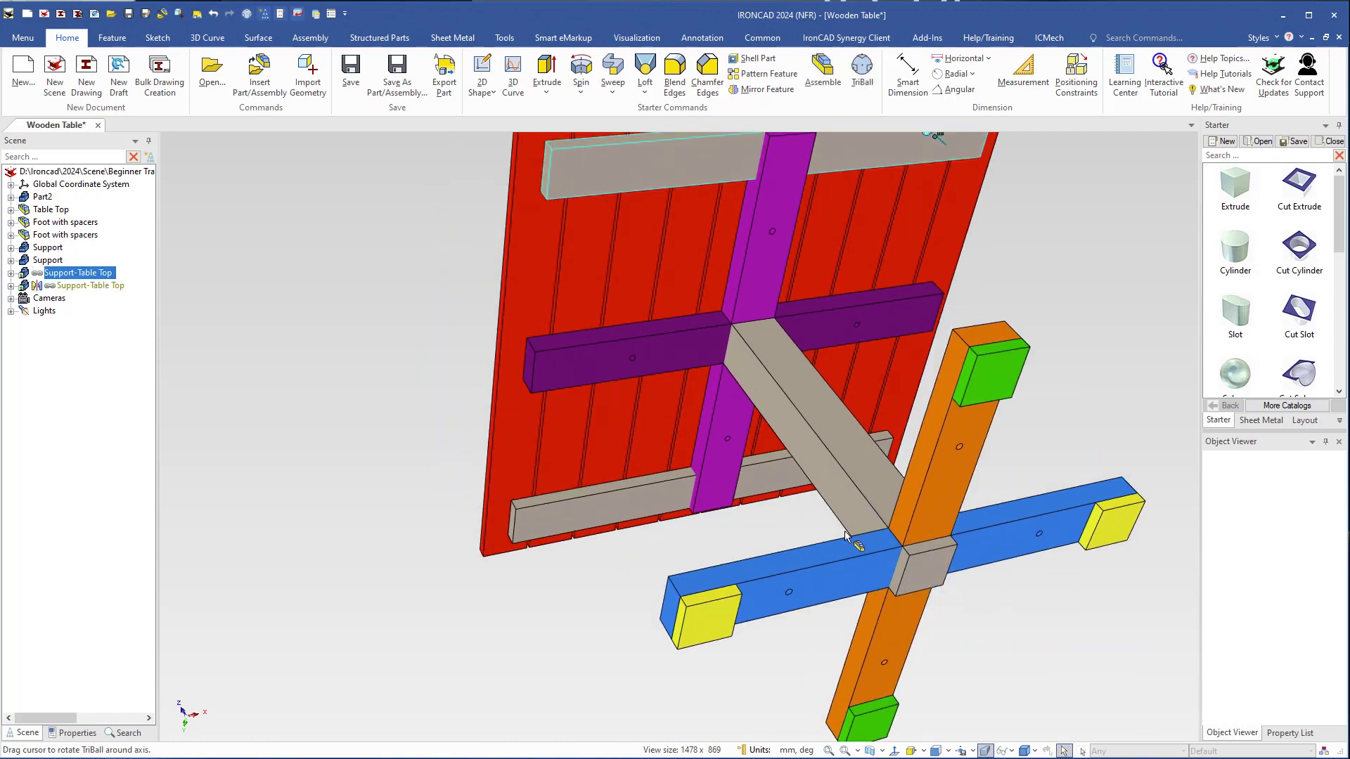
click(446, 298)
Apply the White - Matte paint finish from the Paint catalog to the linked Support-Table Top beams
shift+middle_drag(603, 332, 541, 396)
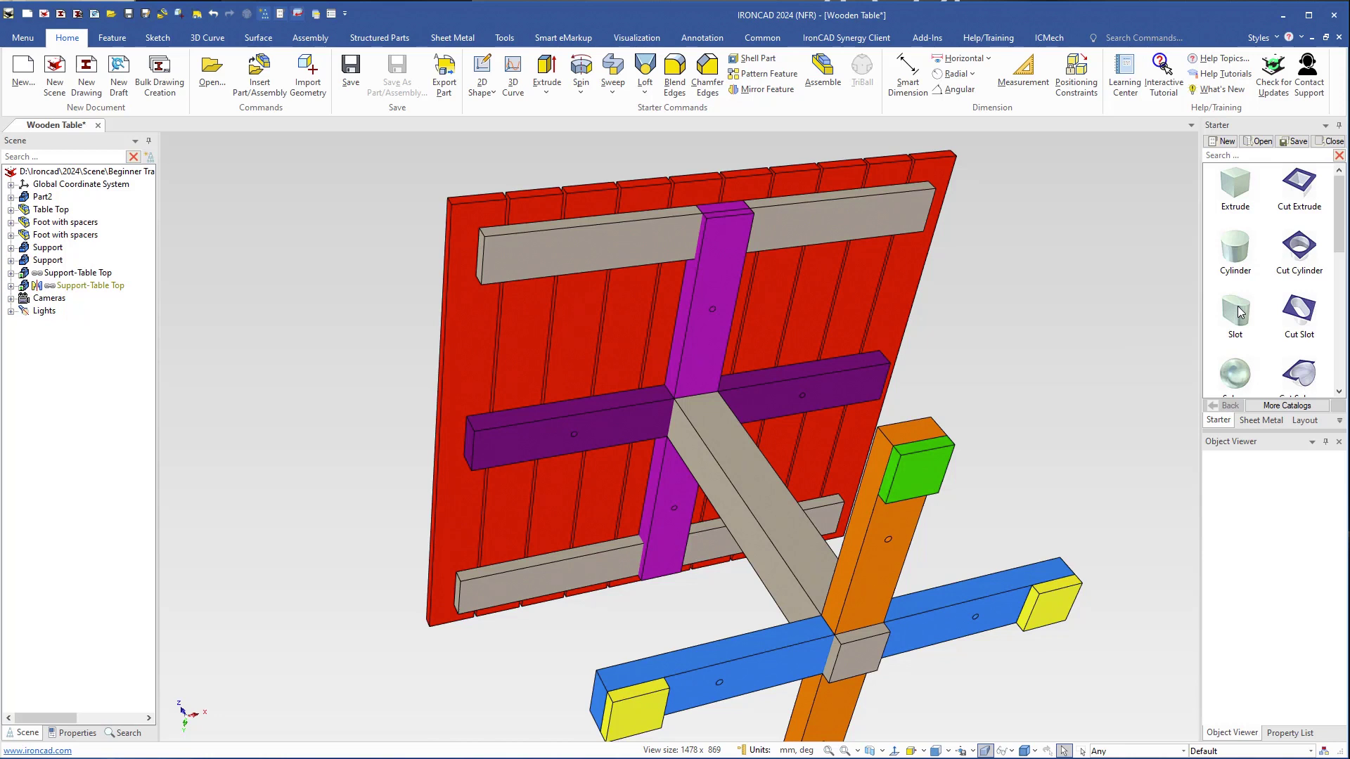
scroll(1239, 313, down, 8)
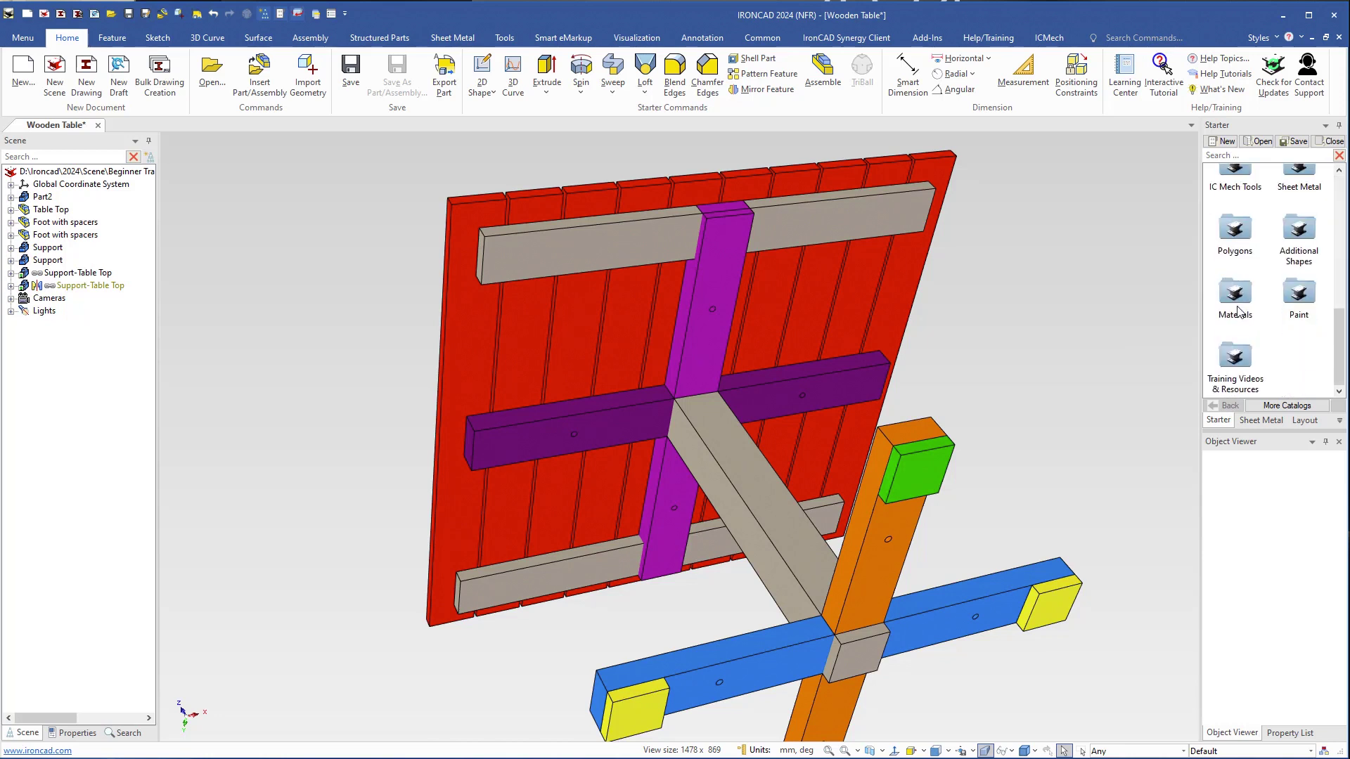
mouse_move(1284, 310)
mouse_down()
mouse_move(843, 275)
mouse_move(798, 226)
mouse_up()
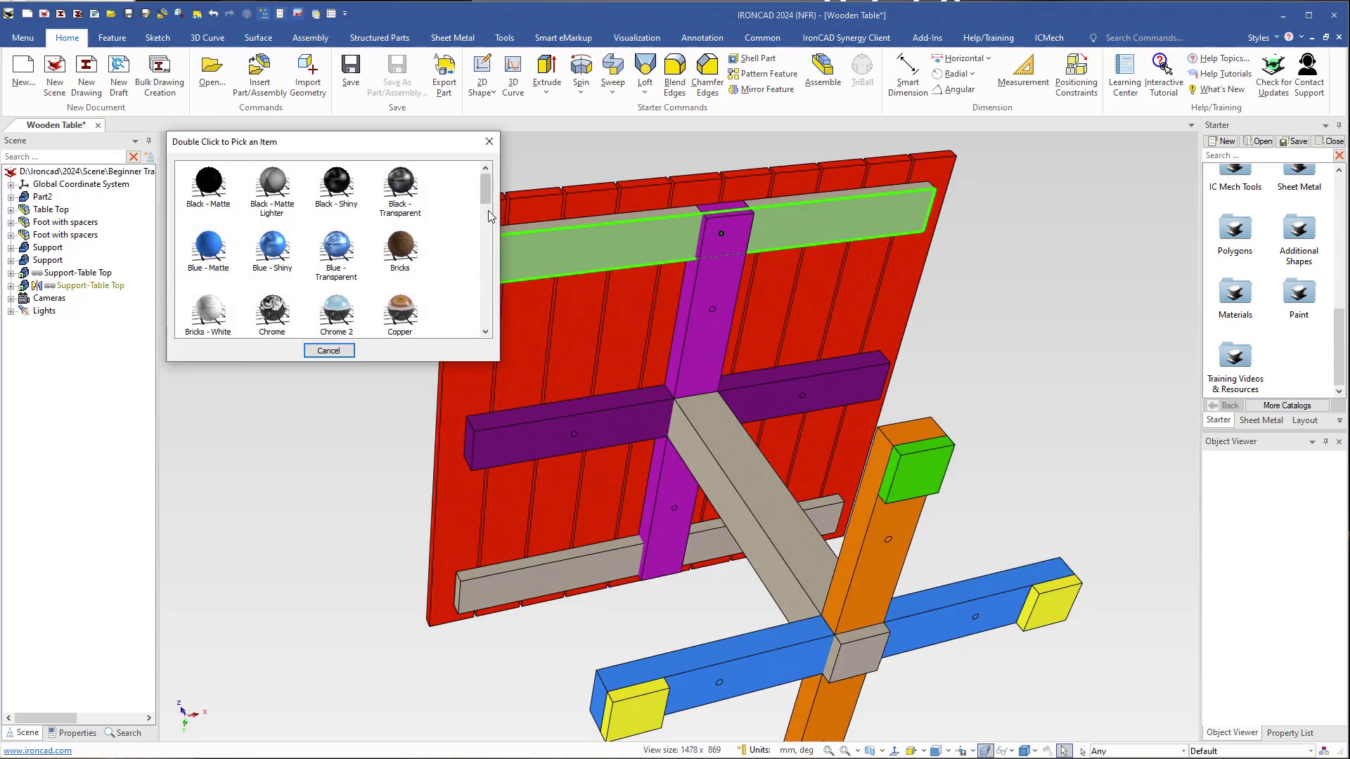
drag(488, 190, 473, 275)
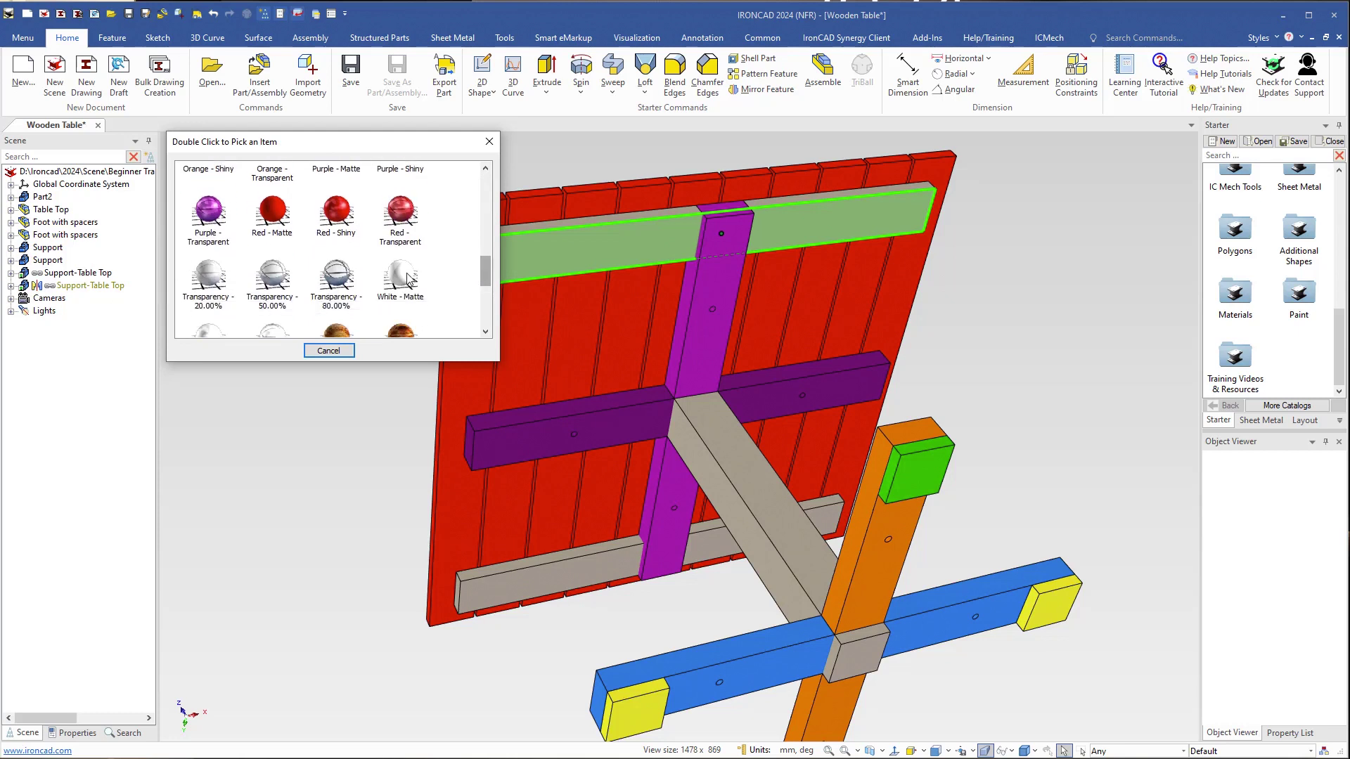
double_click(400, 277)
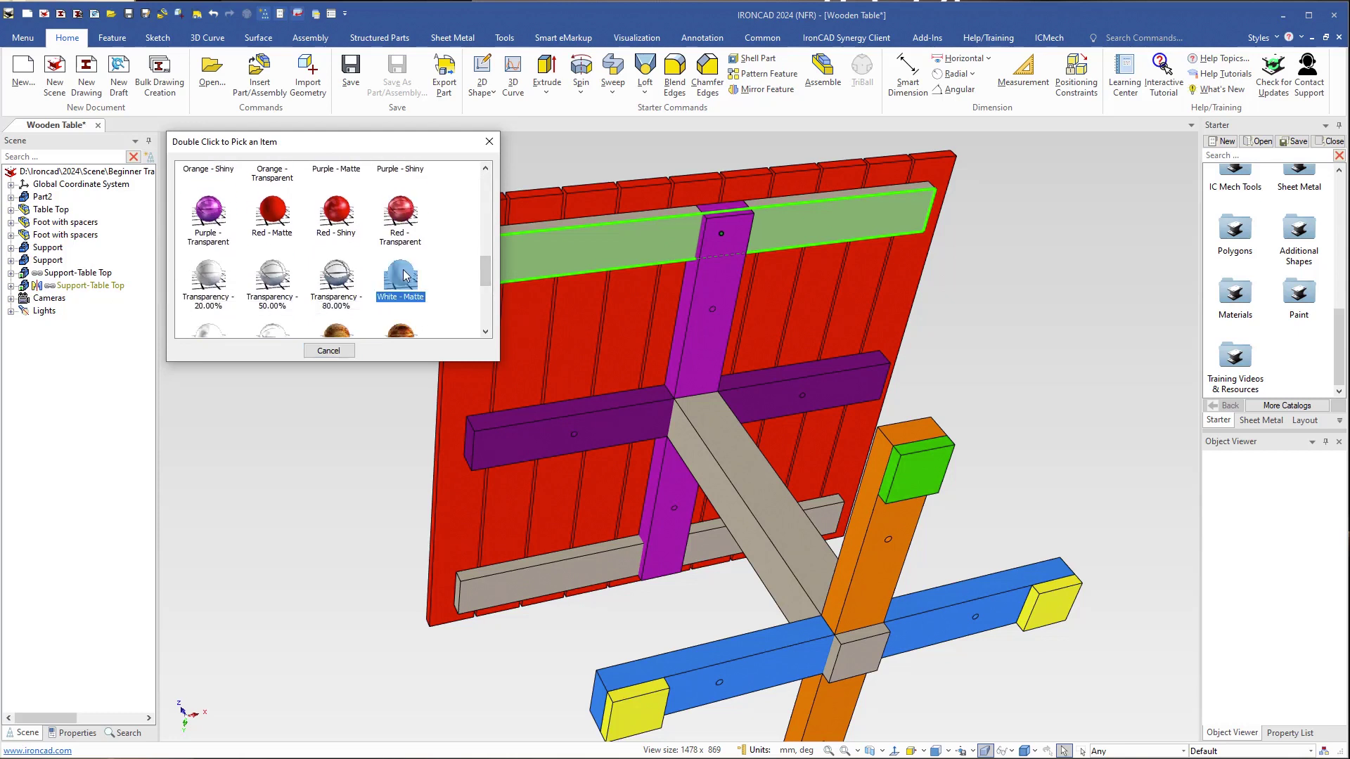
Shorten the upper support that overlaps the white beams to 710 mm, ending at the white beam's inner face
middle_drag(576, 273, 647, 284)
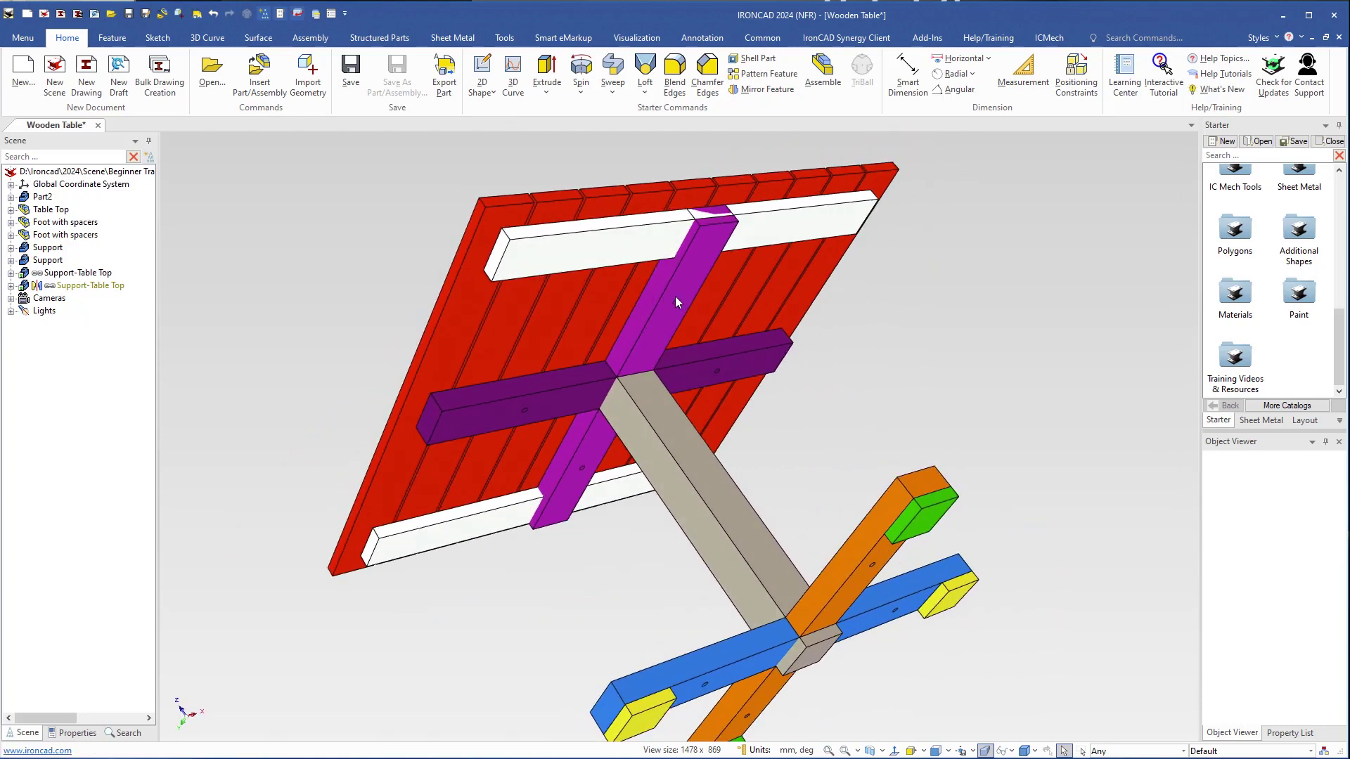
middle_drag(675, 297, 682, 262)
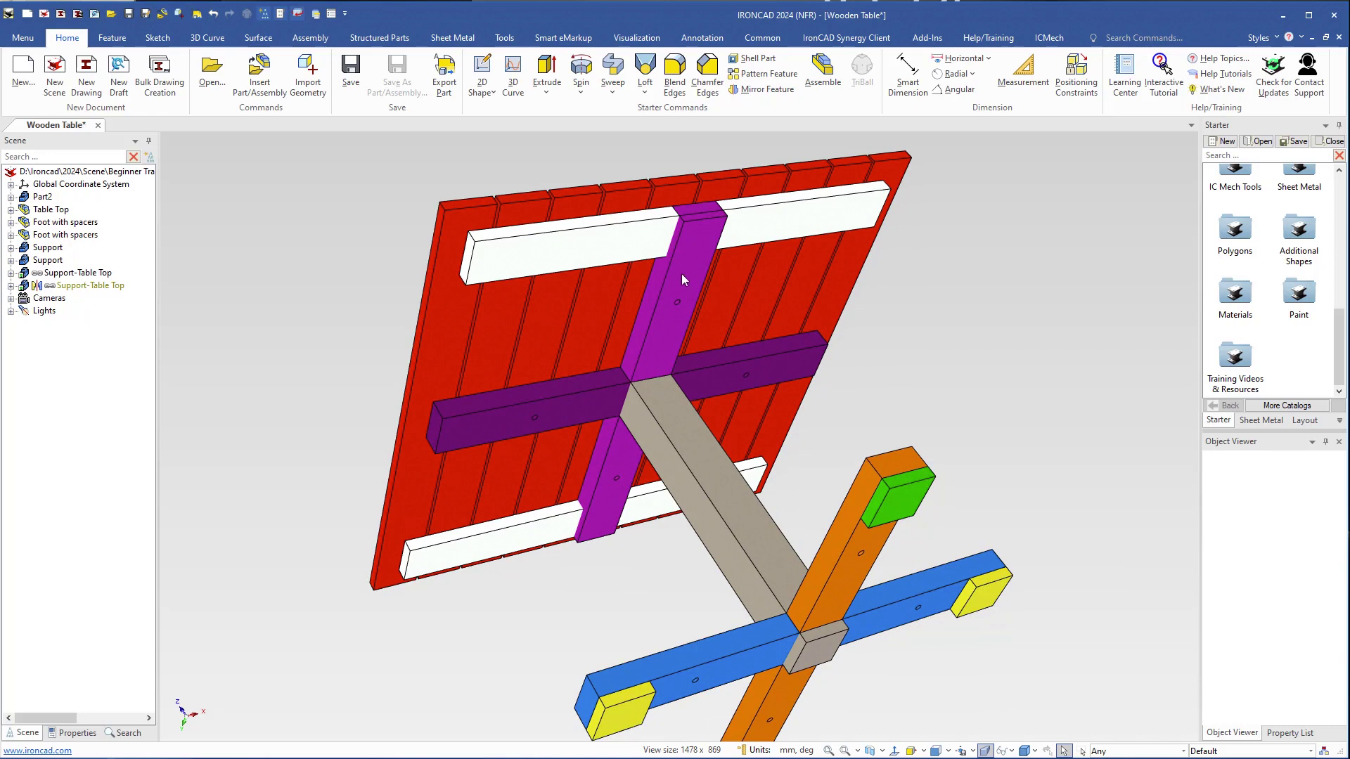
scroll(681, 280, up, 5)
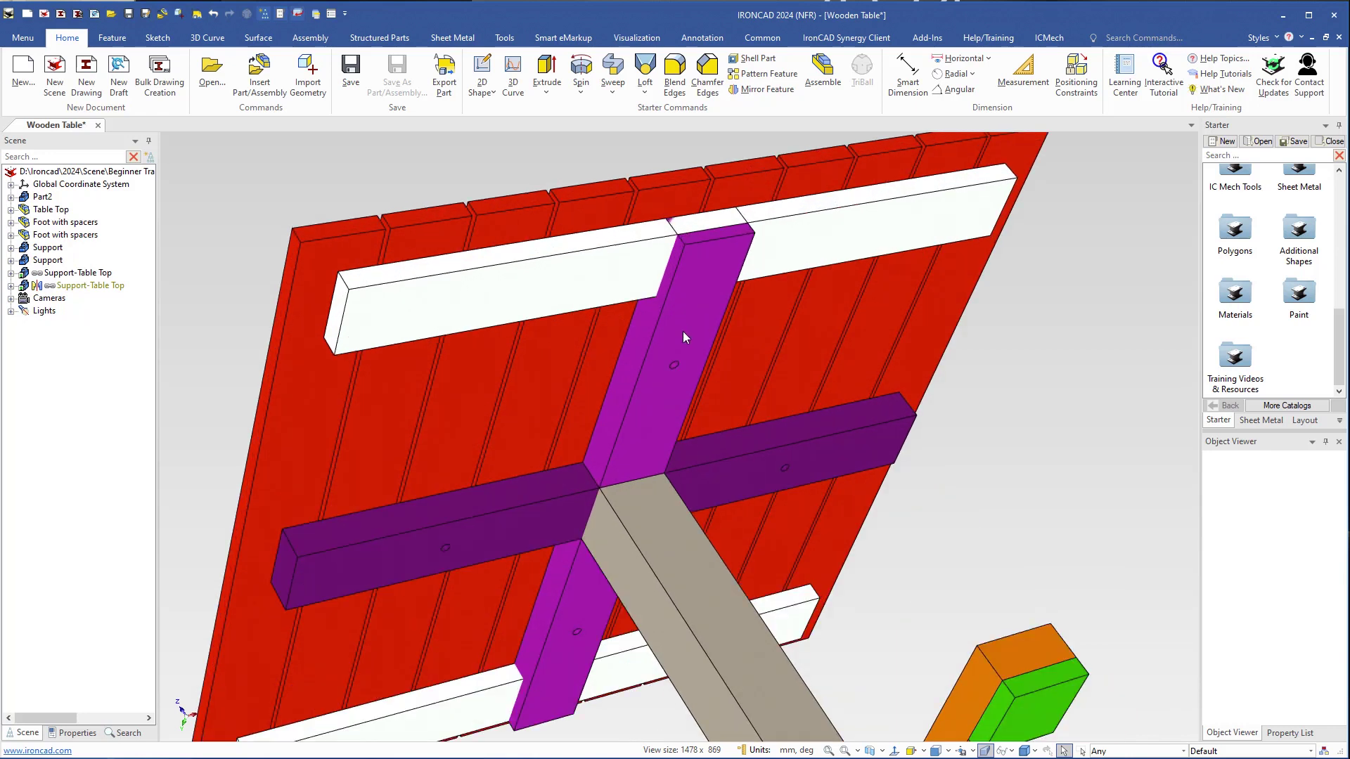
click(678, 326)
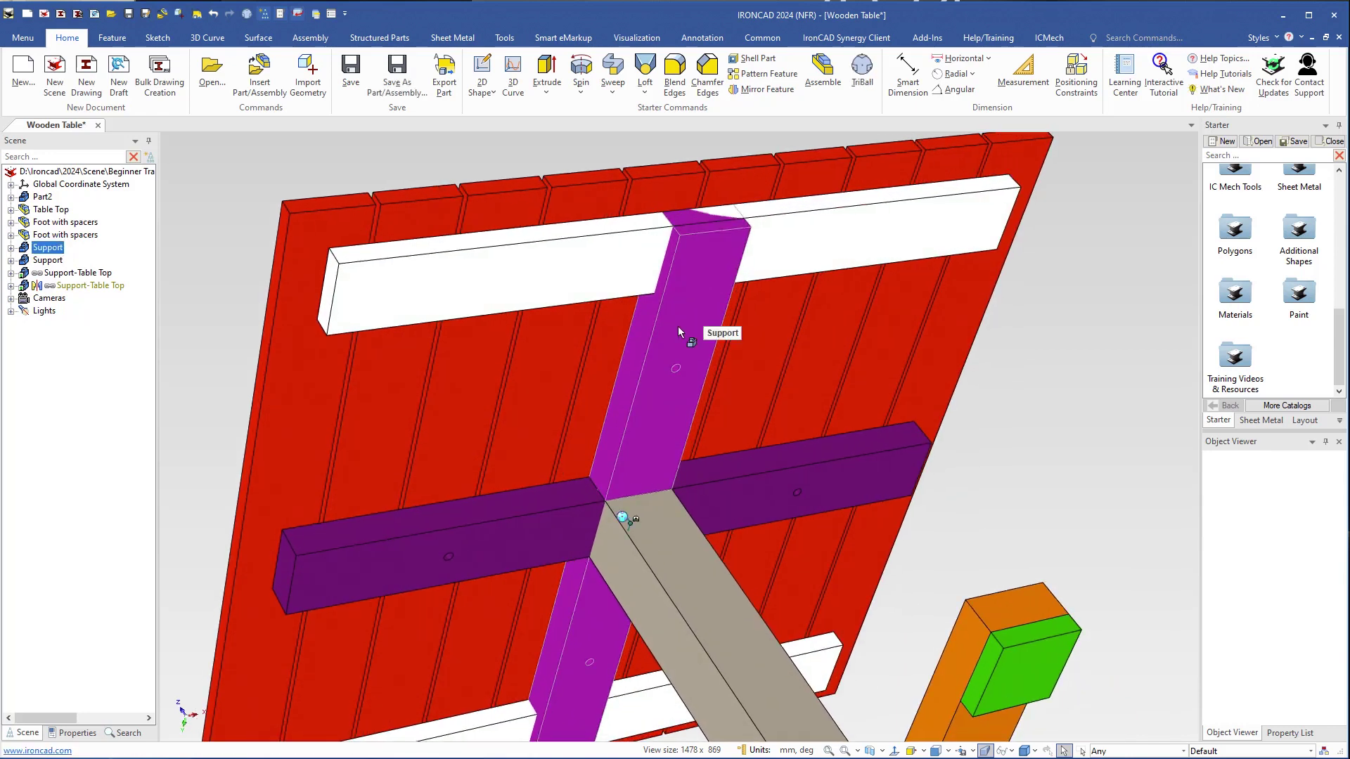
click(678, 326)
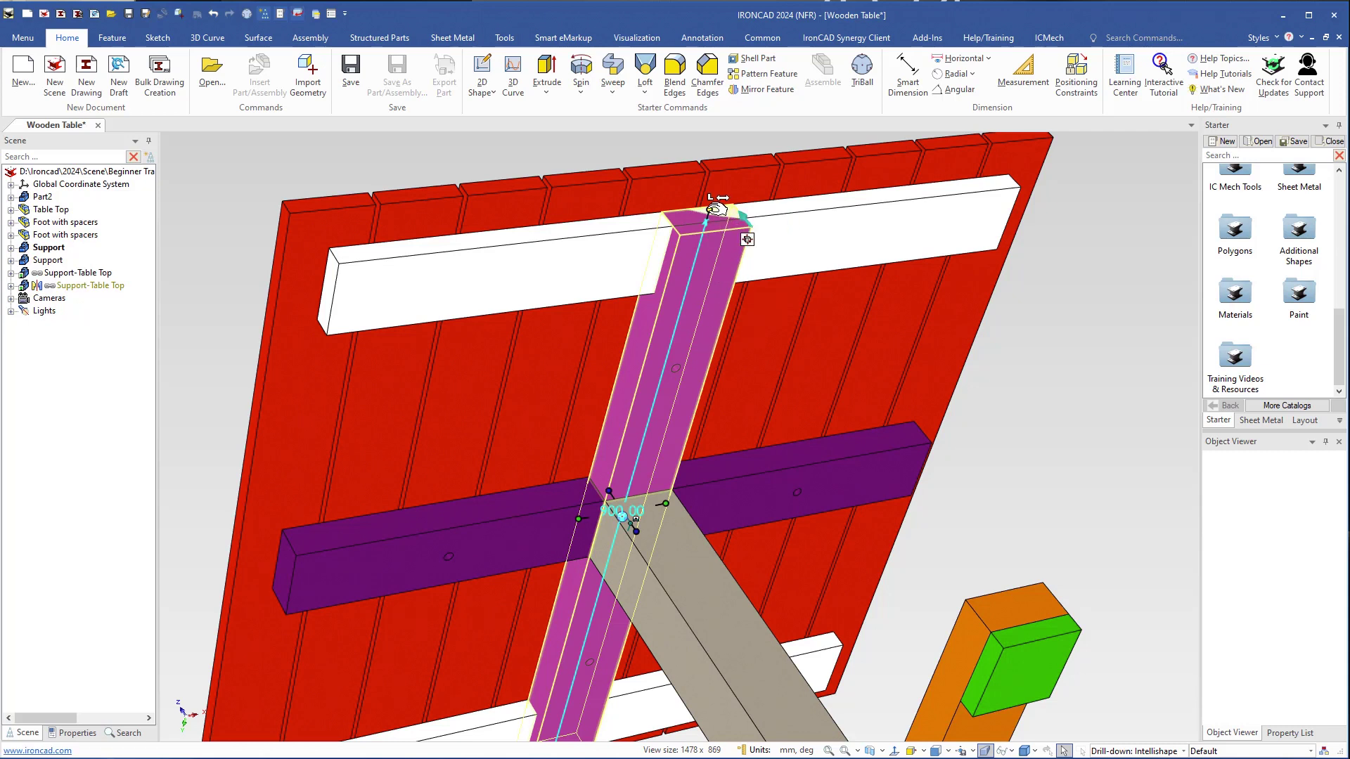
drag(716, 209, 626, 298)
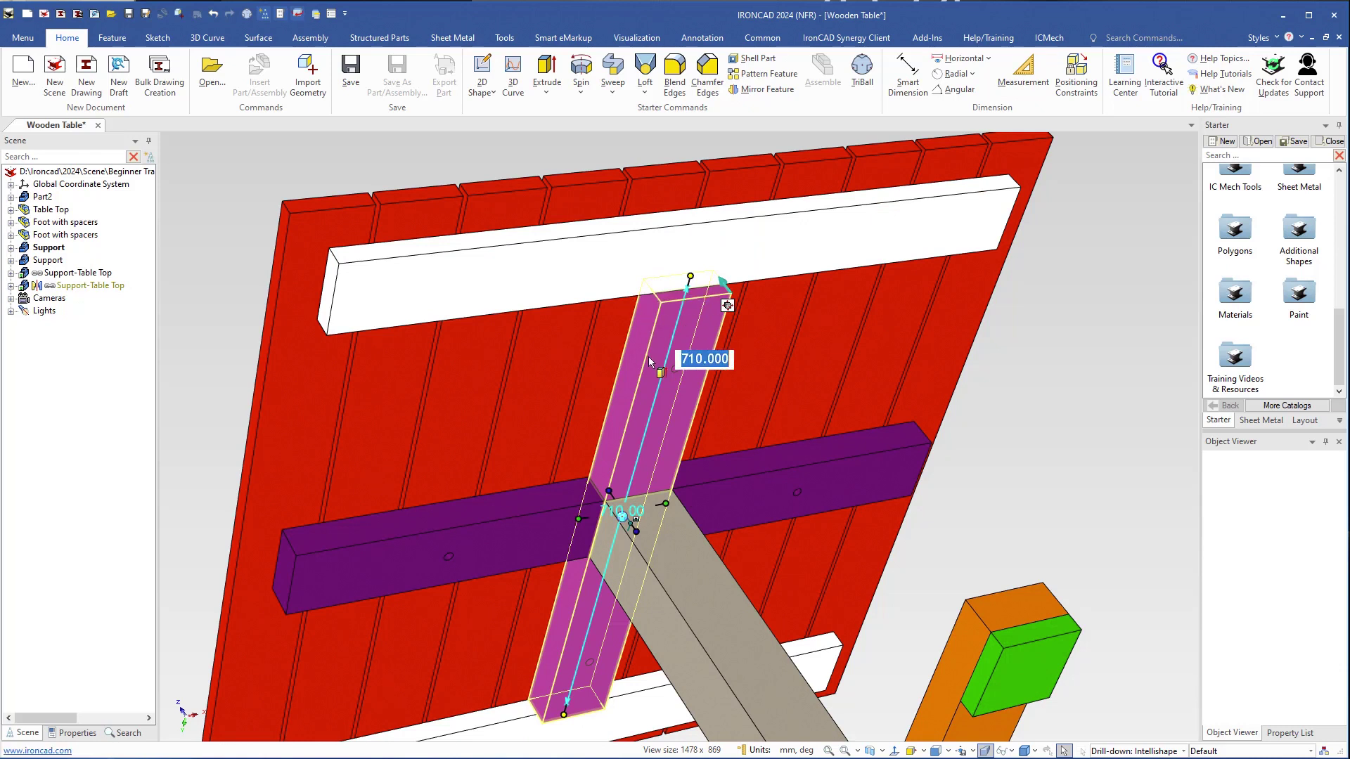
key(Return)
Shorten the column's lower end to the top face of the blue foot, making the block 641 mm long
middle_drag(535, 253, 670, 497)
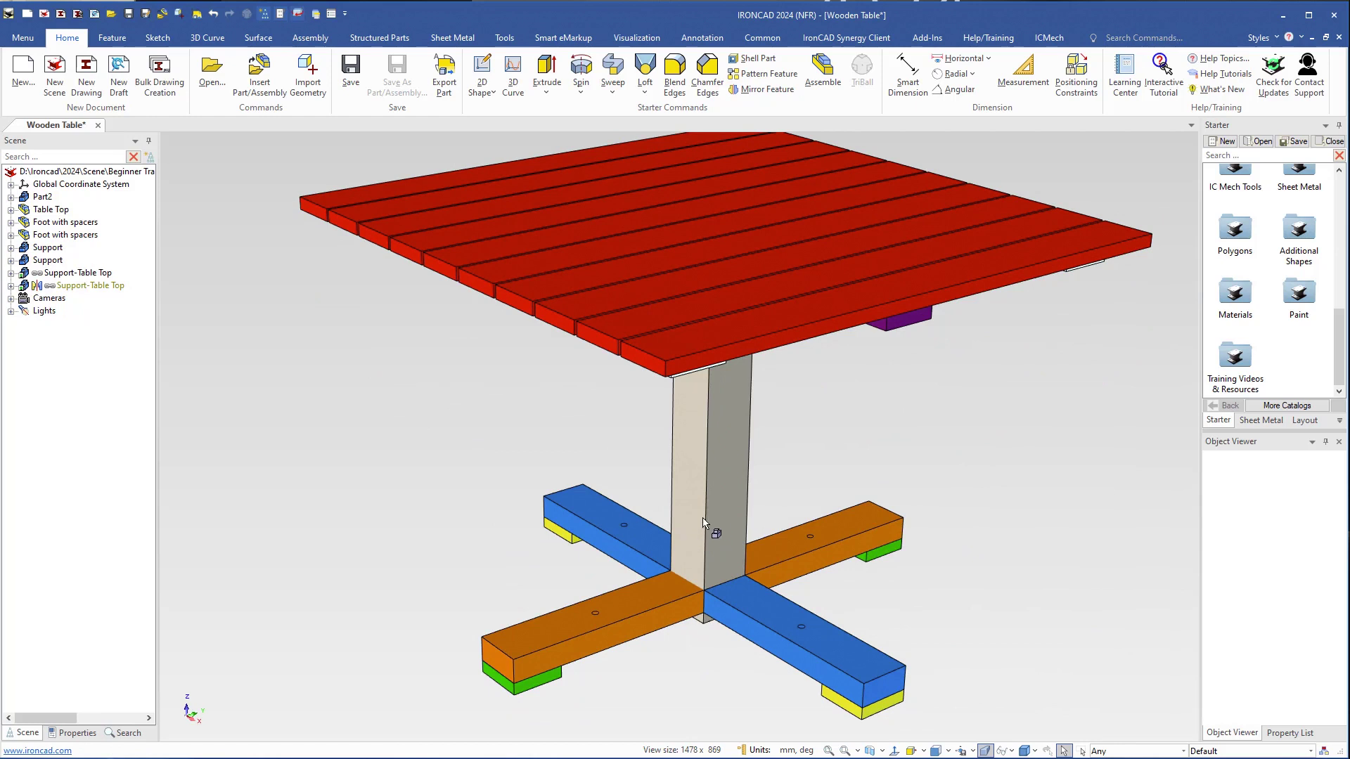
scroll(703, 518, up, 5)
shift+middle_drag(707, 509, 718, 433)
scroll(720, 458, down, 4)
click(711, 441)
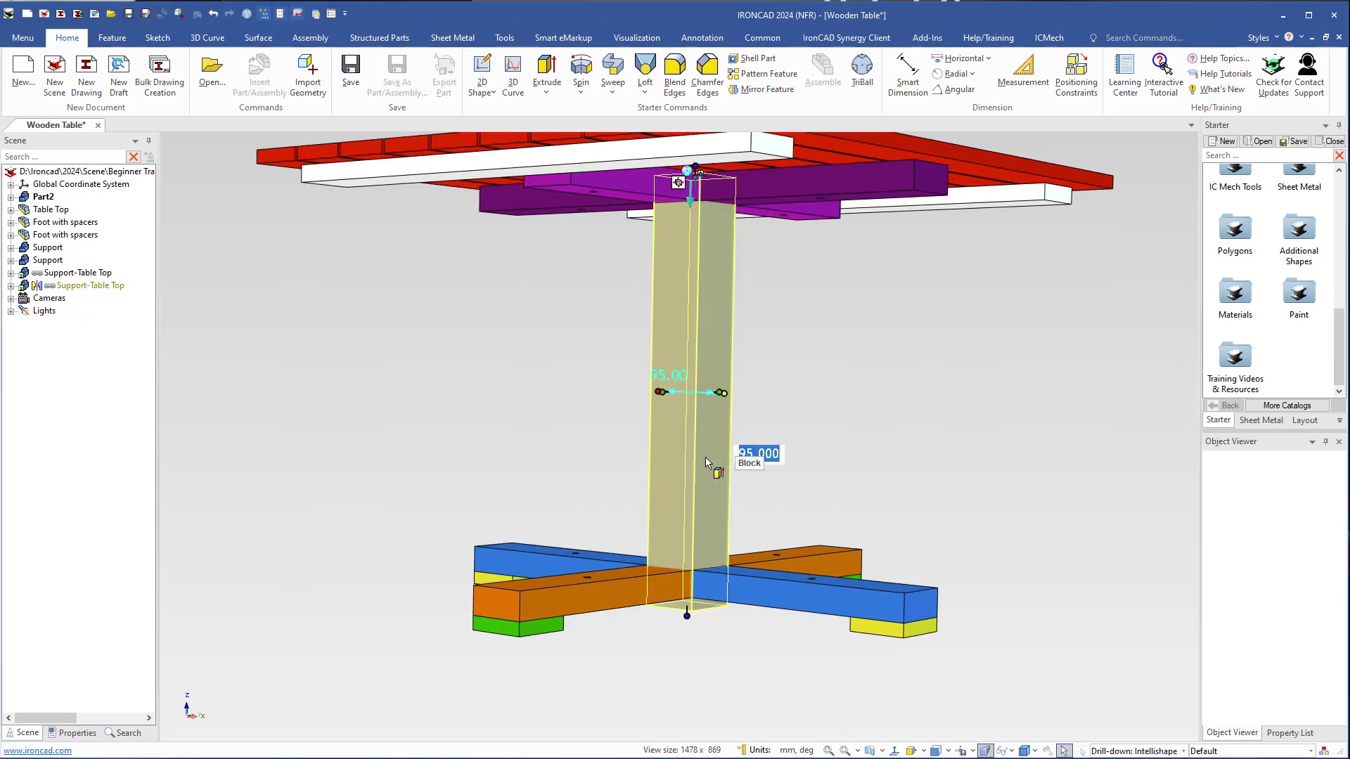
scroll(696, 605, up, 4)
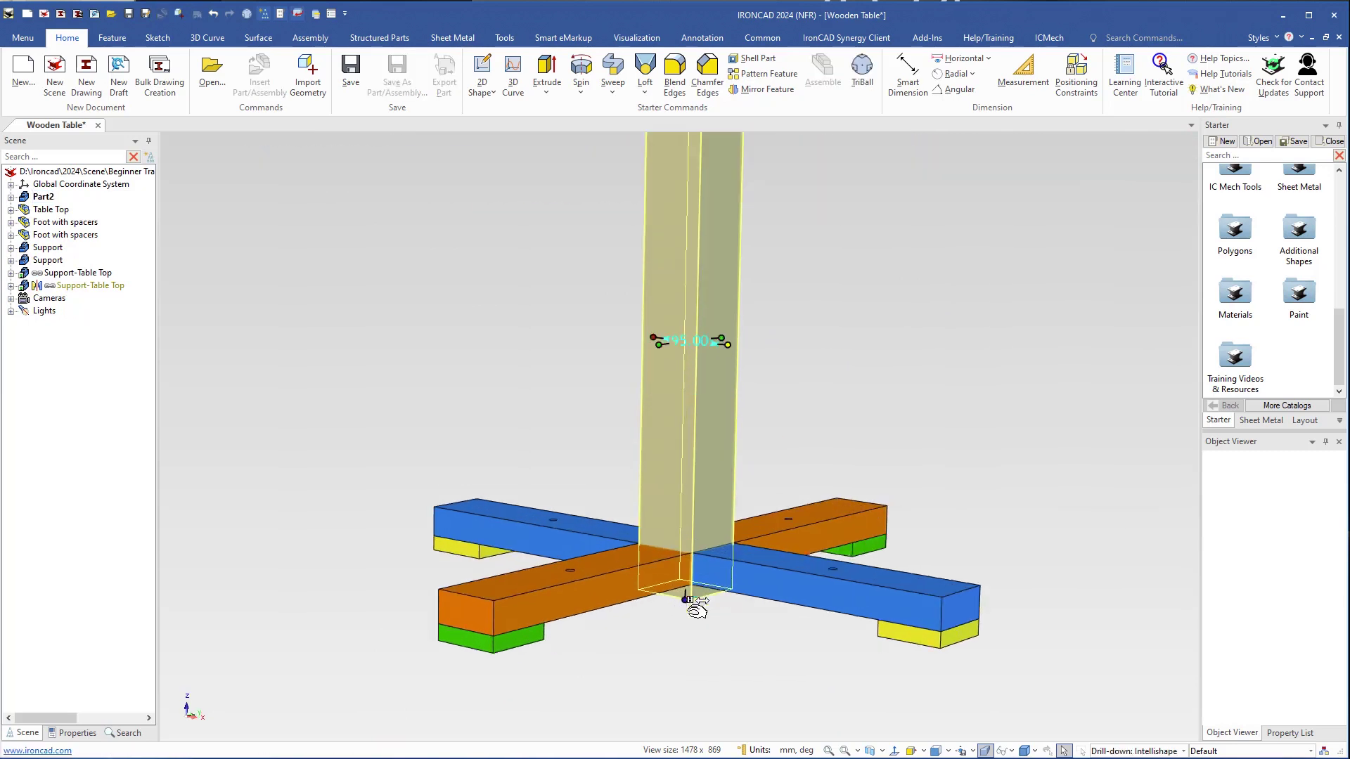
drag(689, 578, 752, 532)
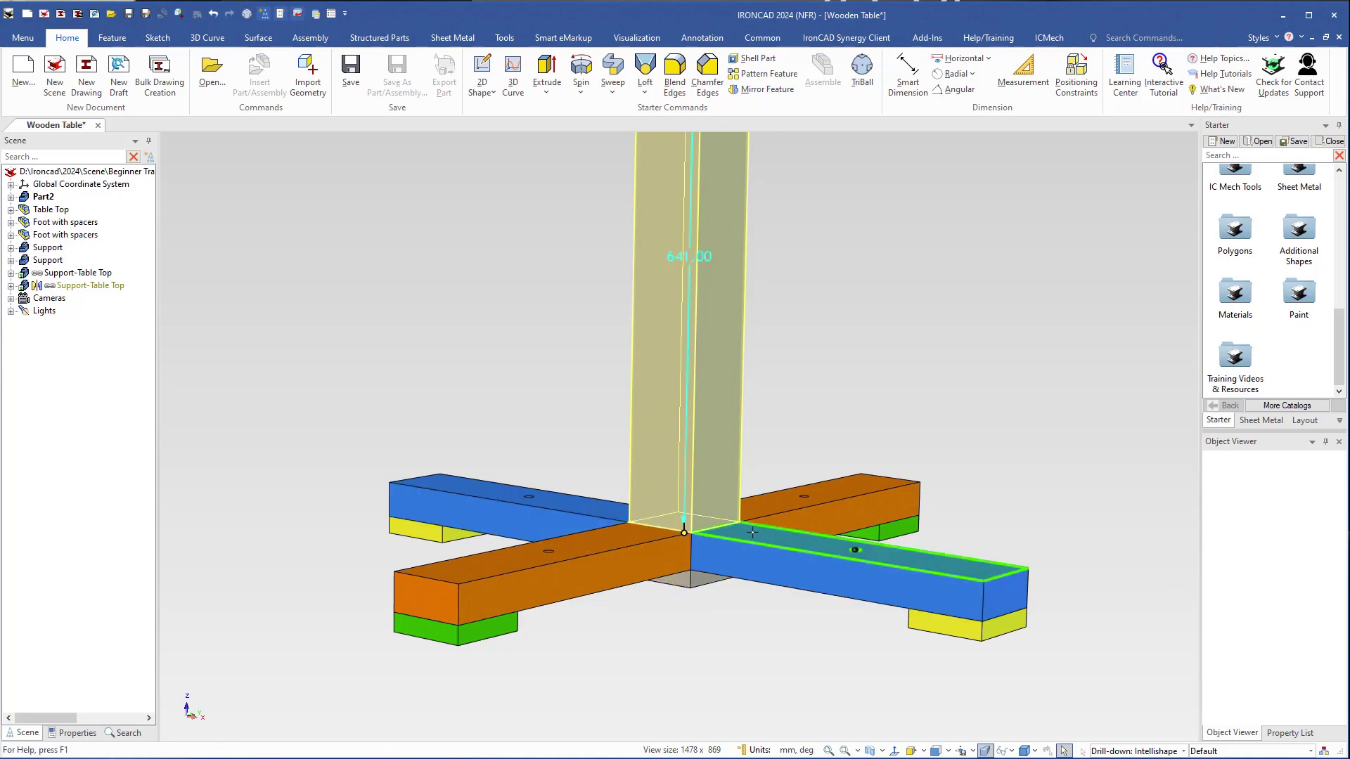
click(689, 256)
Shorten the column's upper end to the underside of the purple supports, making the block 596 mm long
middle_drag(689, 257, 696, 320)
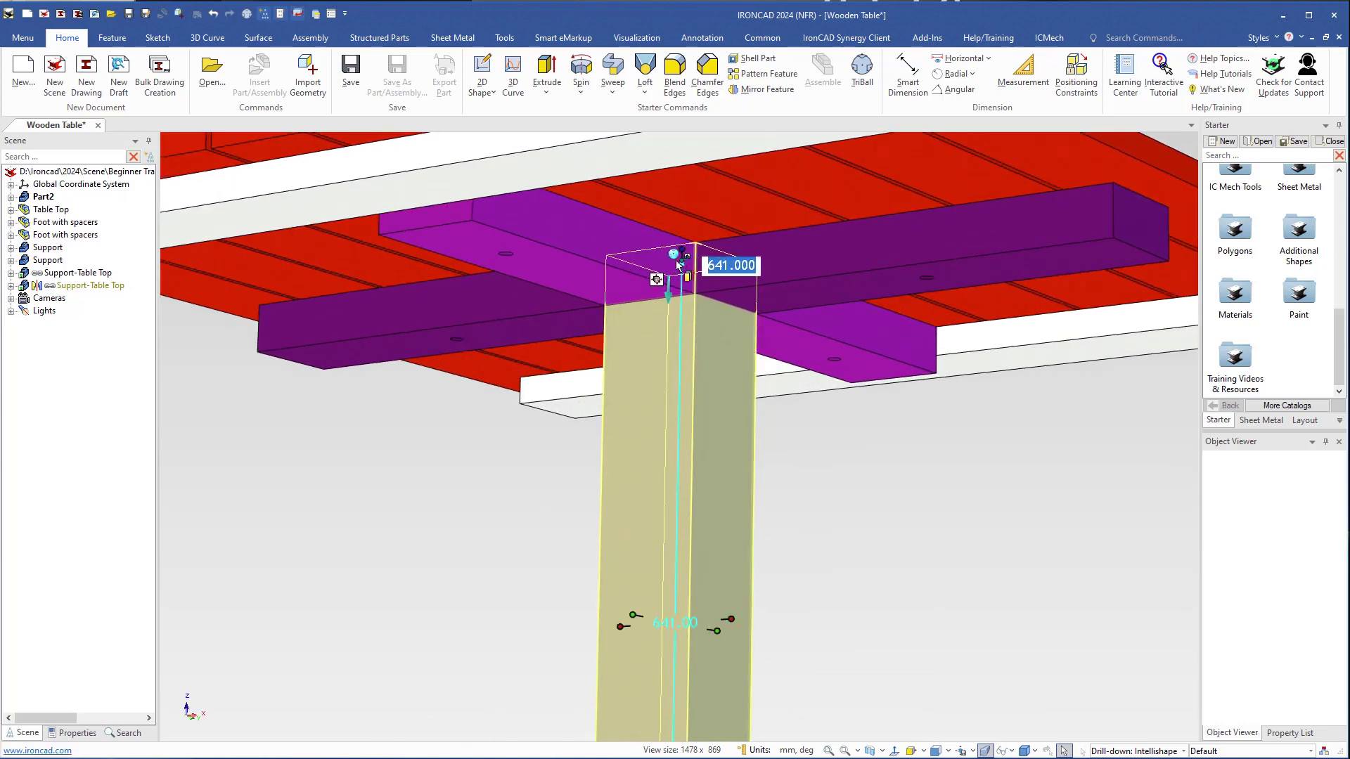
drag(691, 249, 682, 304)
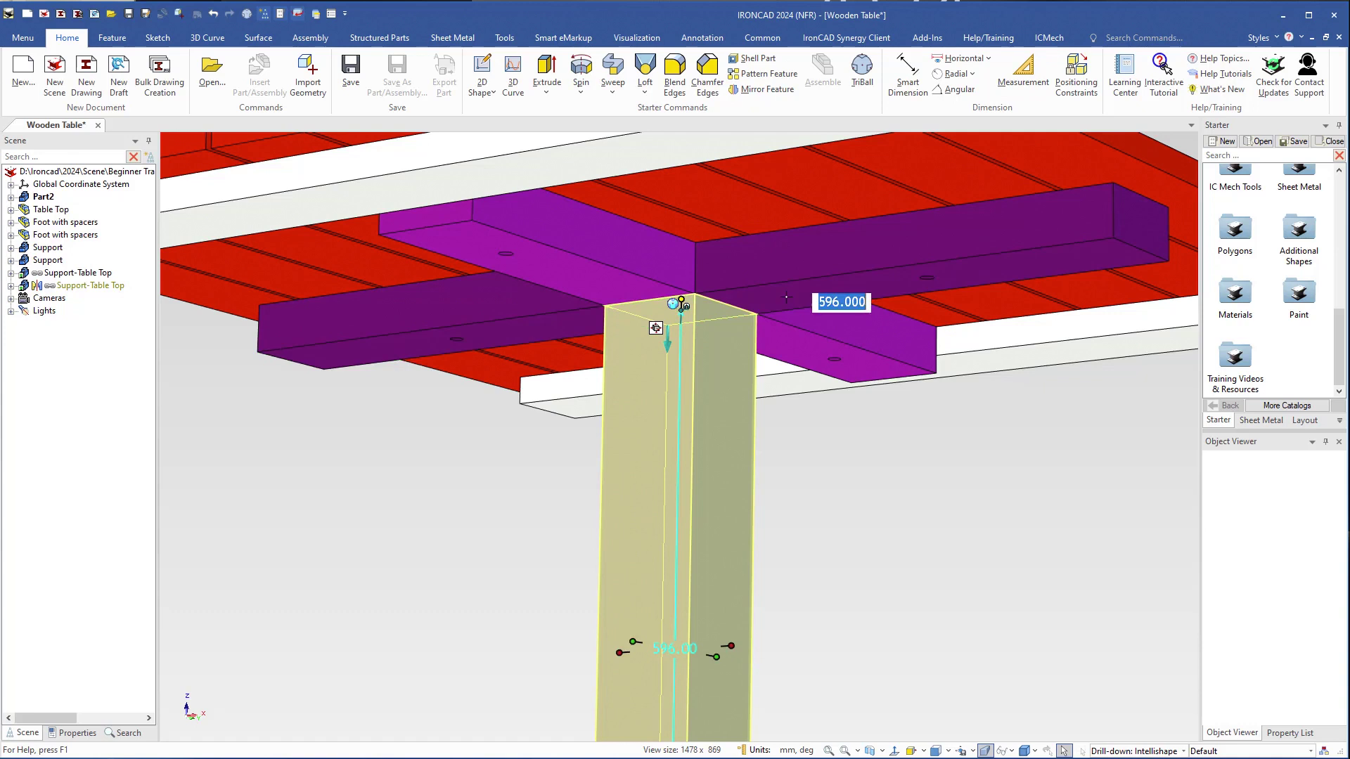
scroll(753, 451, down, 5)
middle_drag(748, 597, 754, 588)
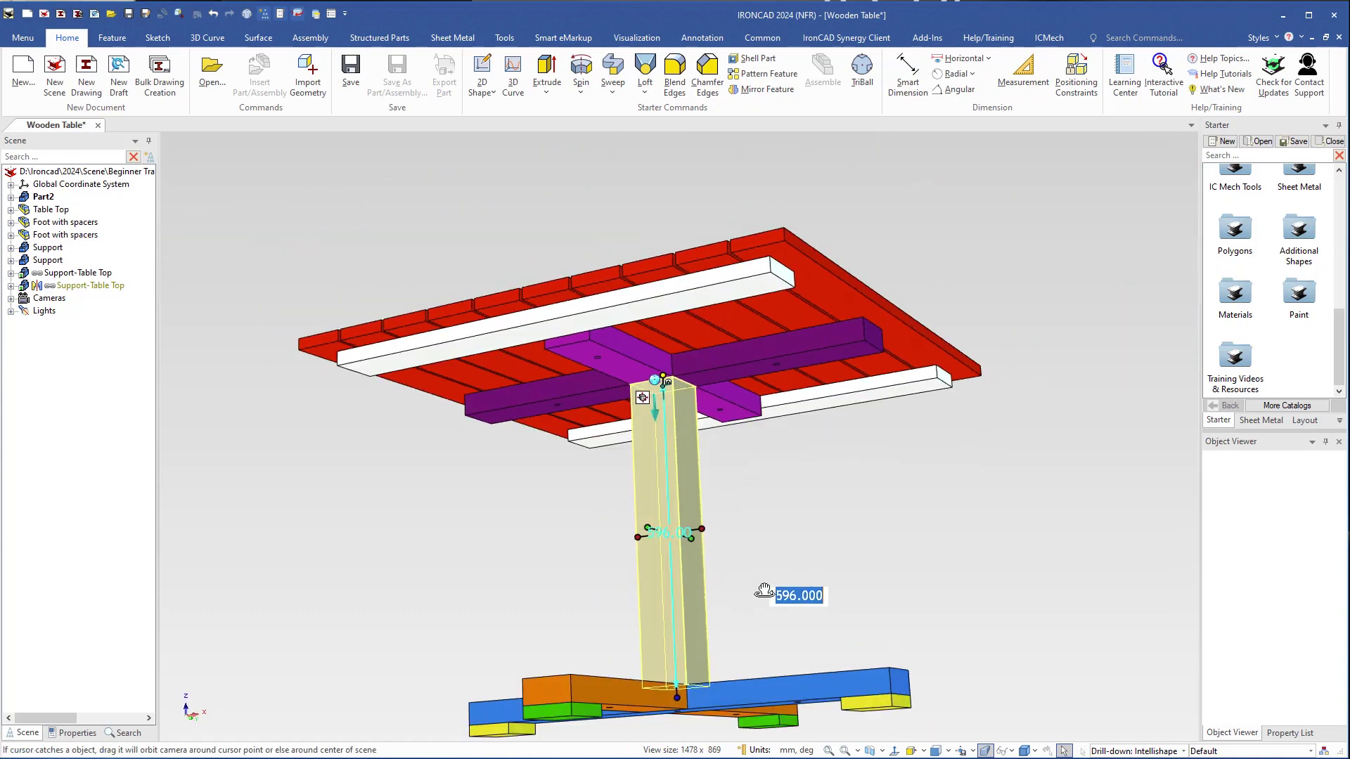
key(Return)
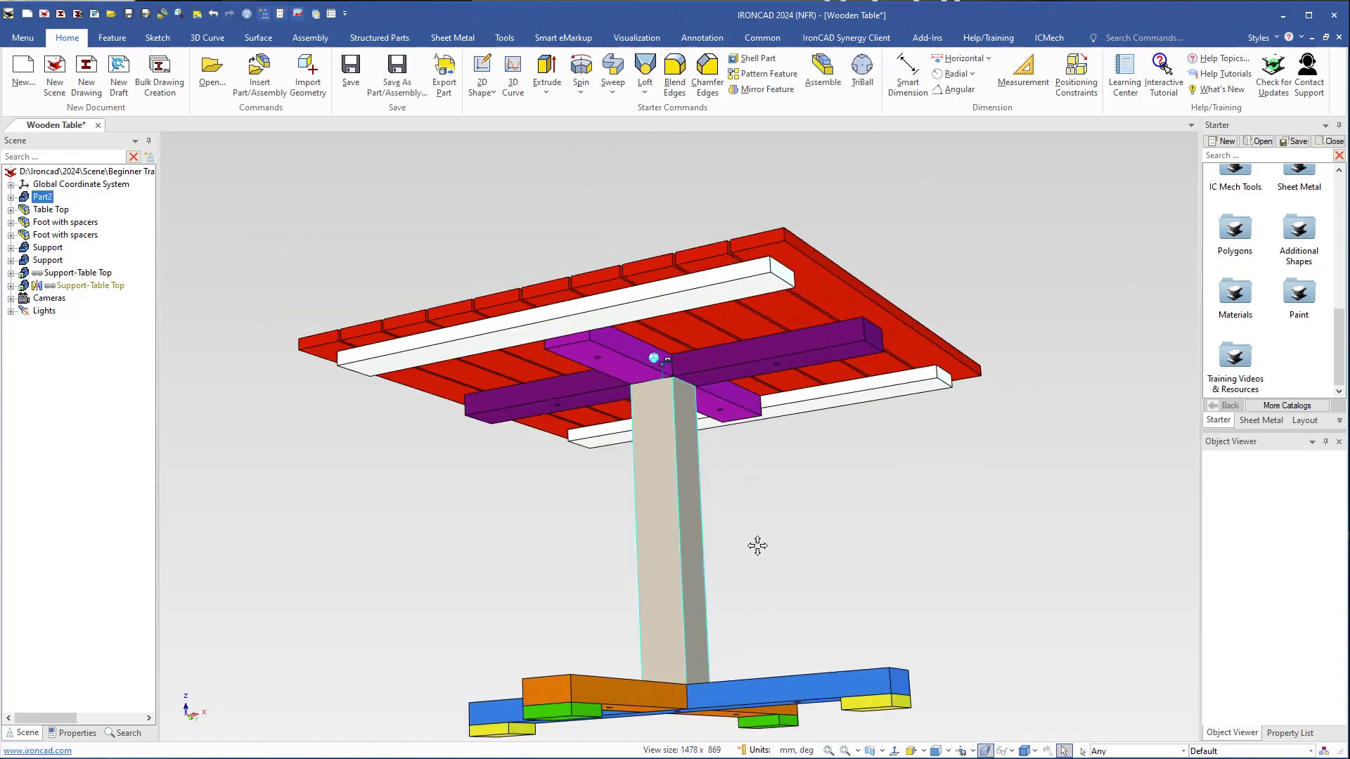
Reposition only the column's TriBall to the center of the middle hole on the blue foot's underside
middle_drag(752, 541, 774, 503)
key(F10)
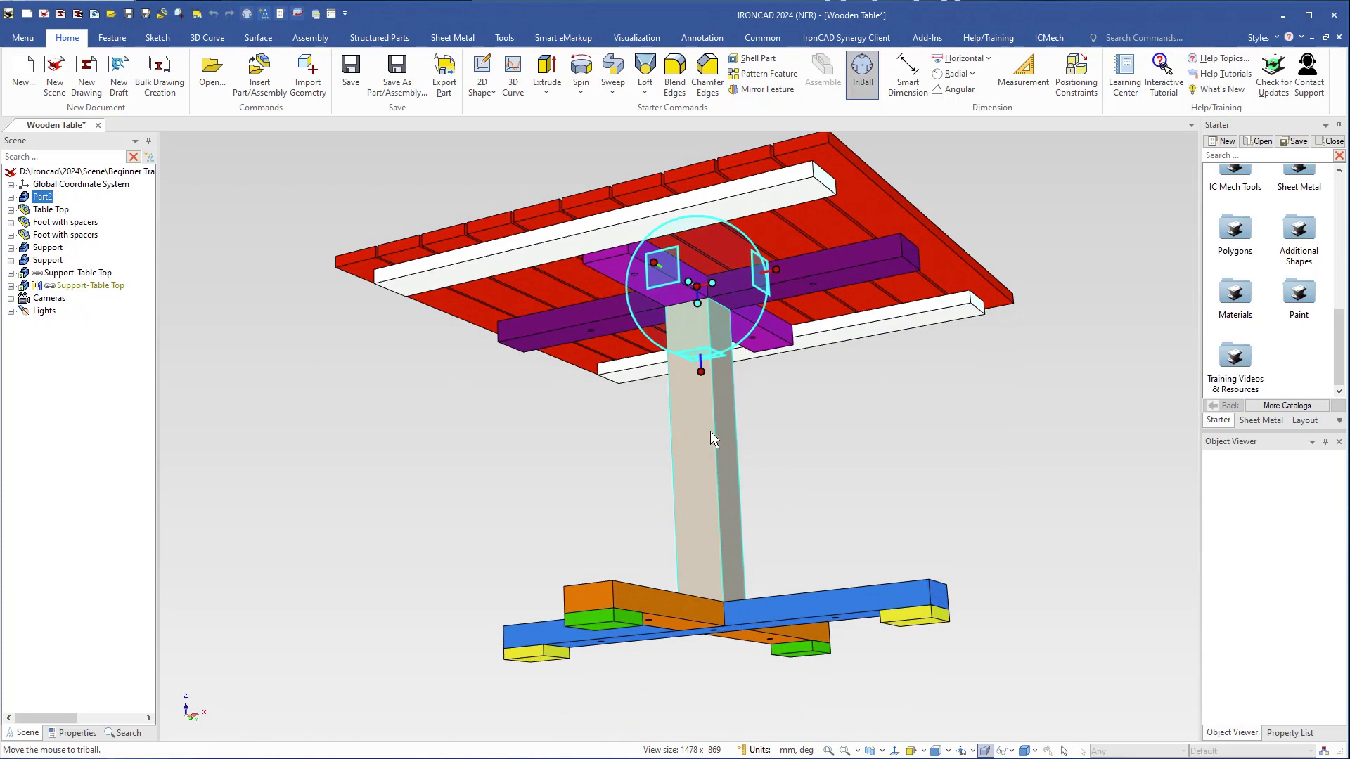
right_click(704, 287)
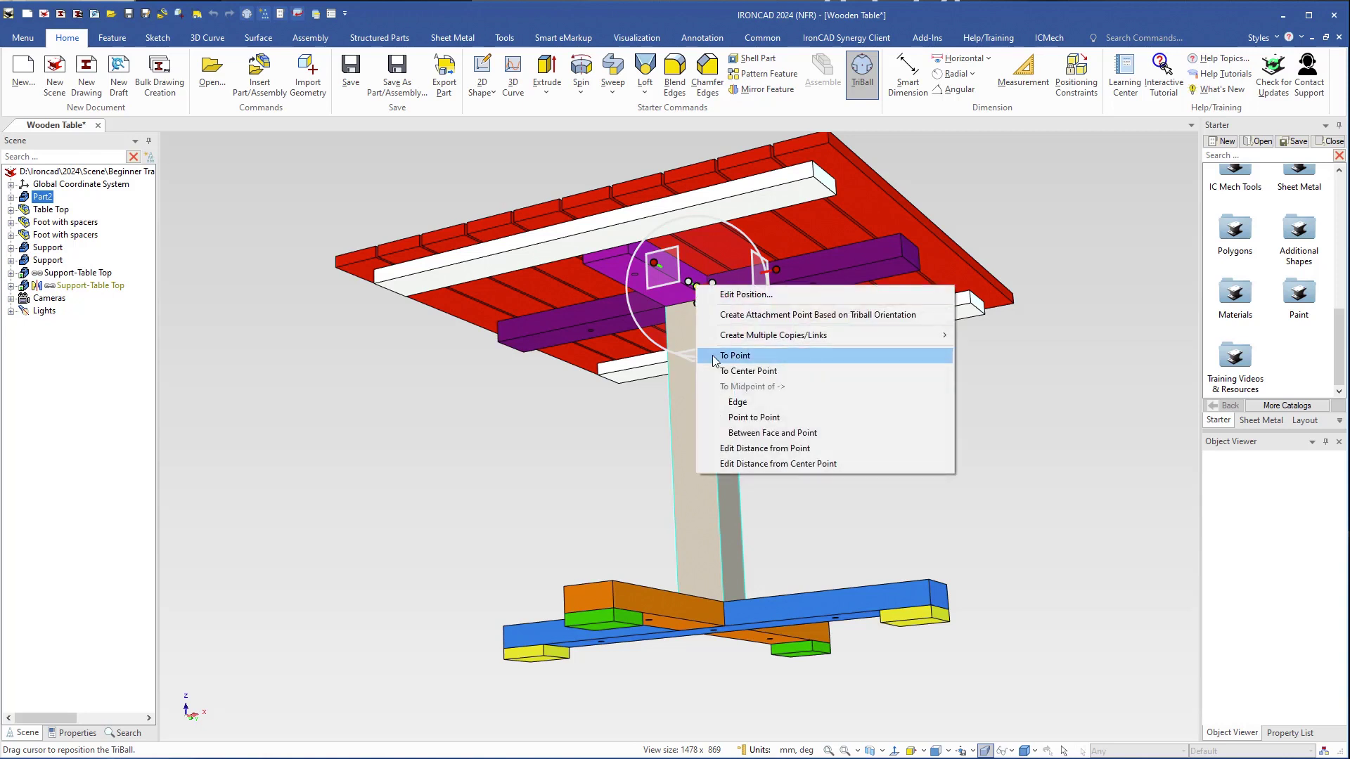
click(734, 372)
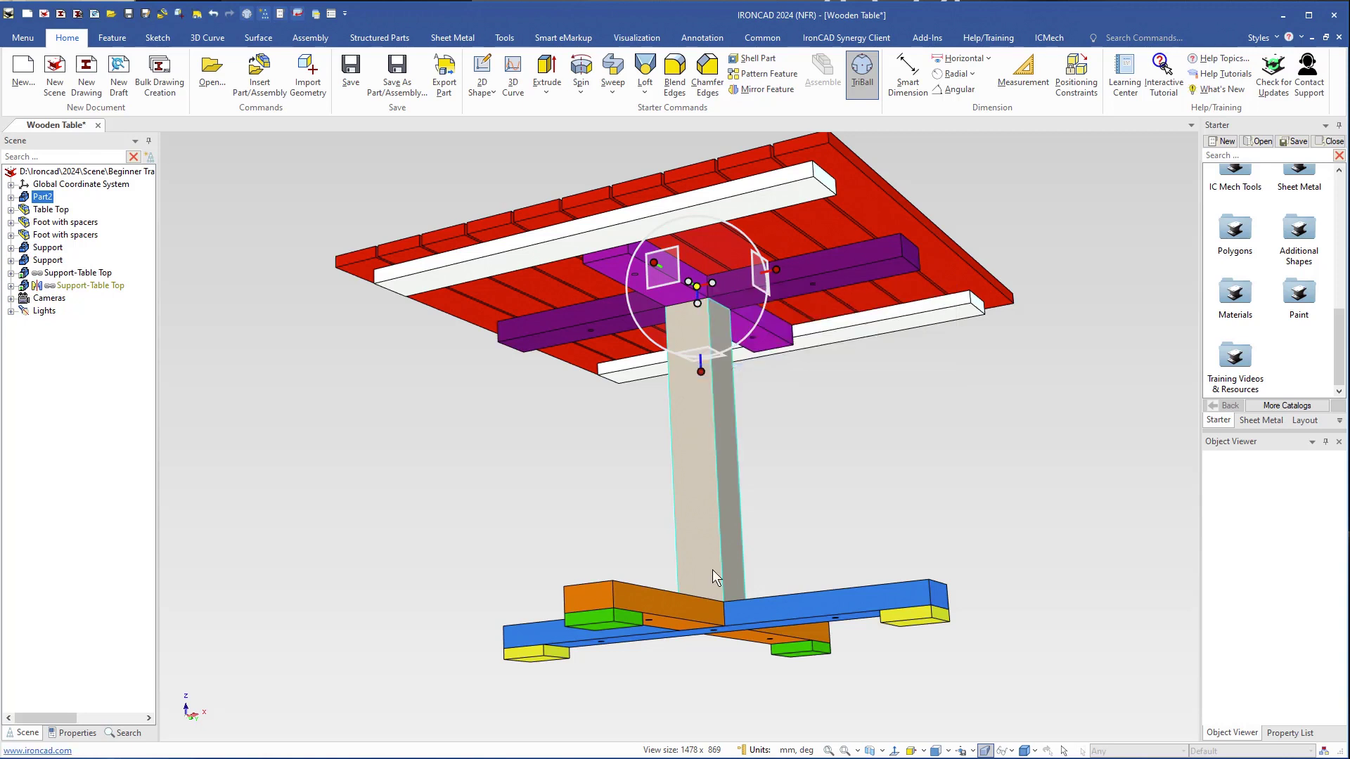
middle_drag(715, 575, 724, 351)
scroll(729, 485, up, 4)
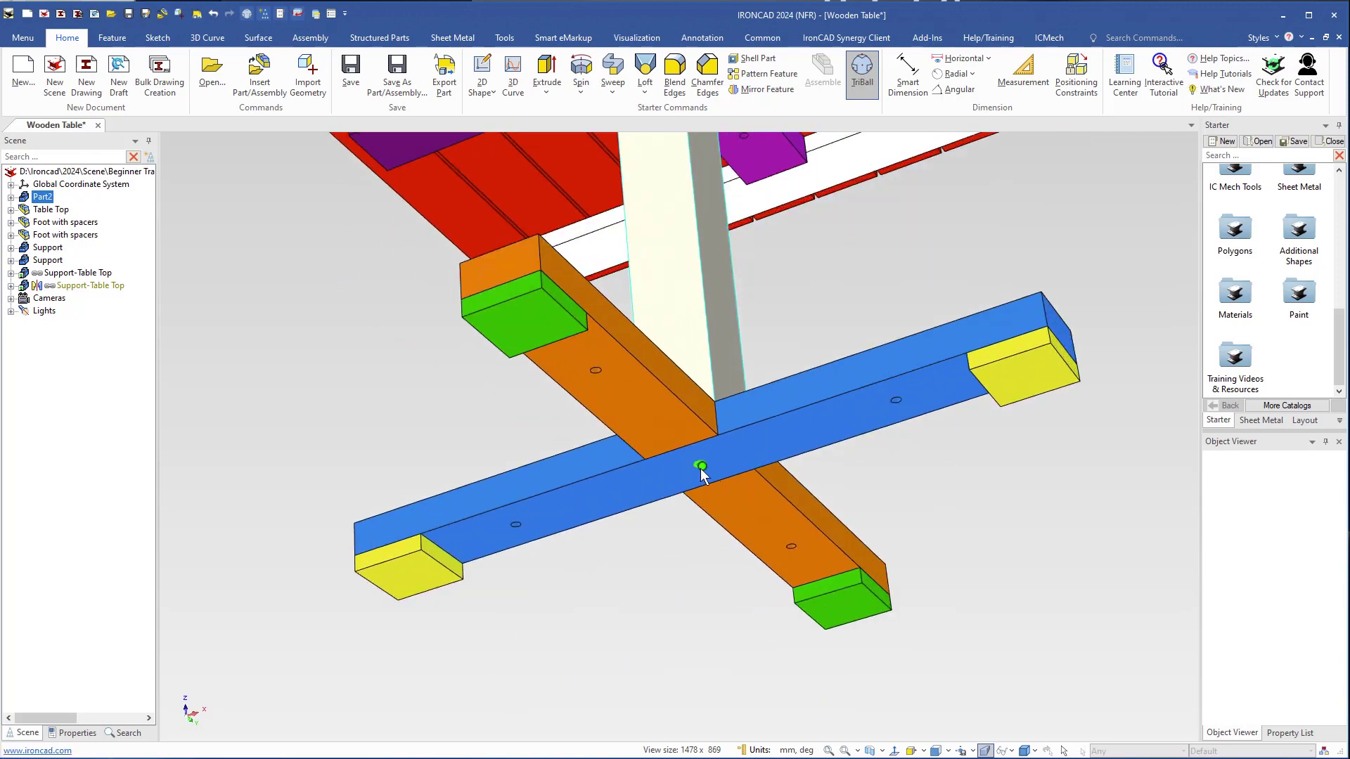
click(701, 466)
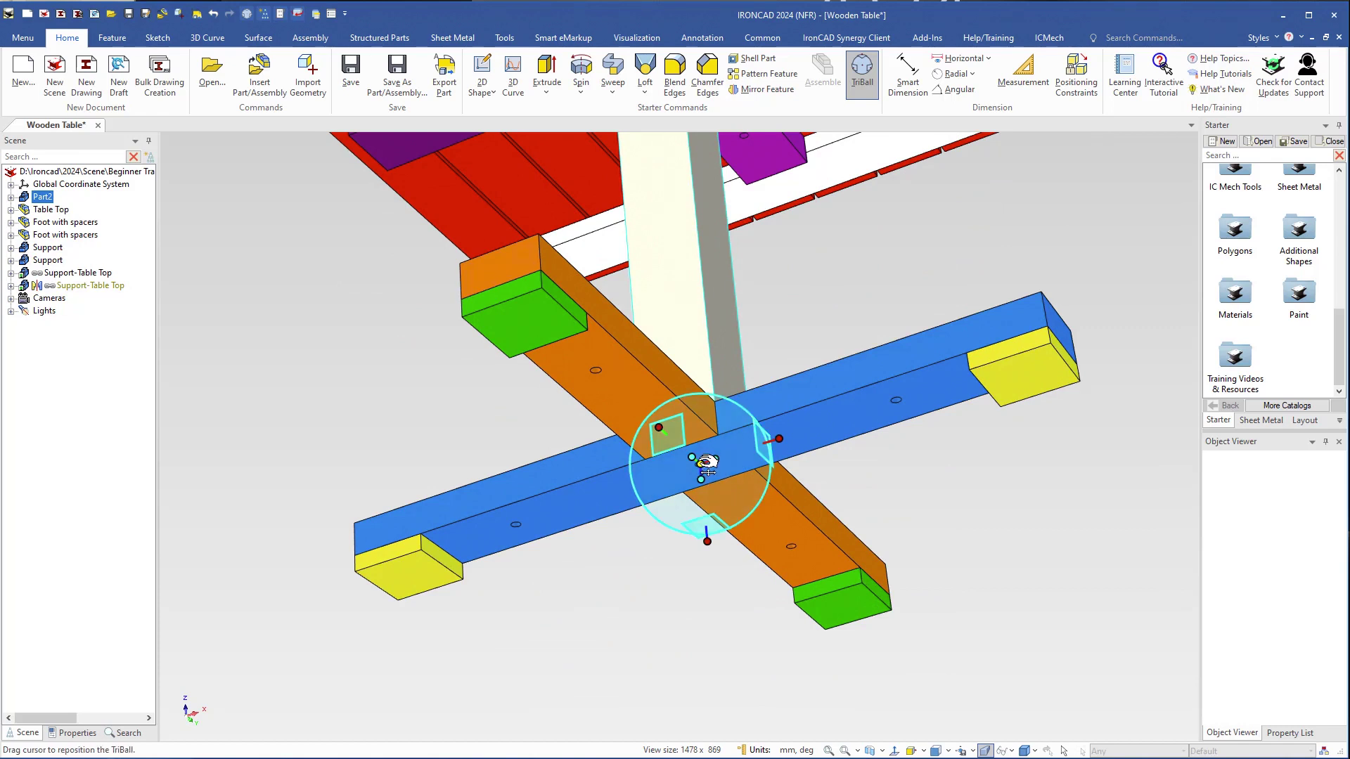
Move the column to the center of an outer hole in the blue foot and close the TriBall
right_click(701, 464)
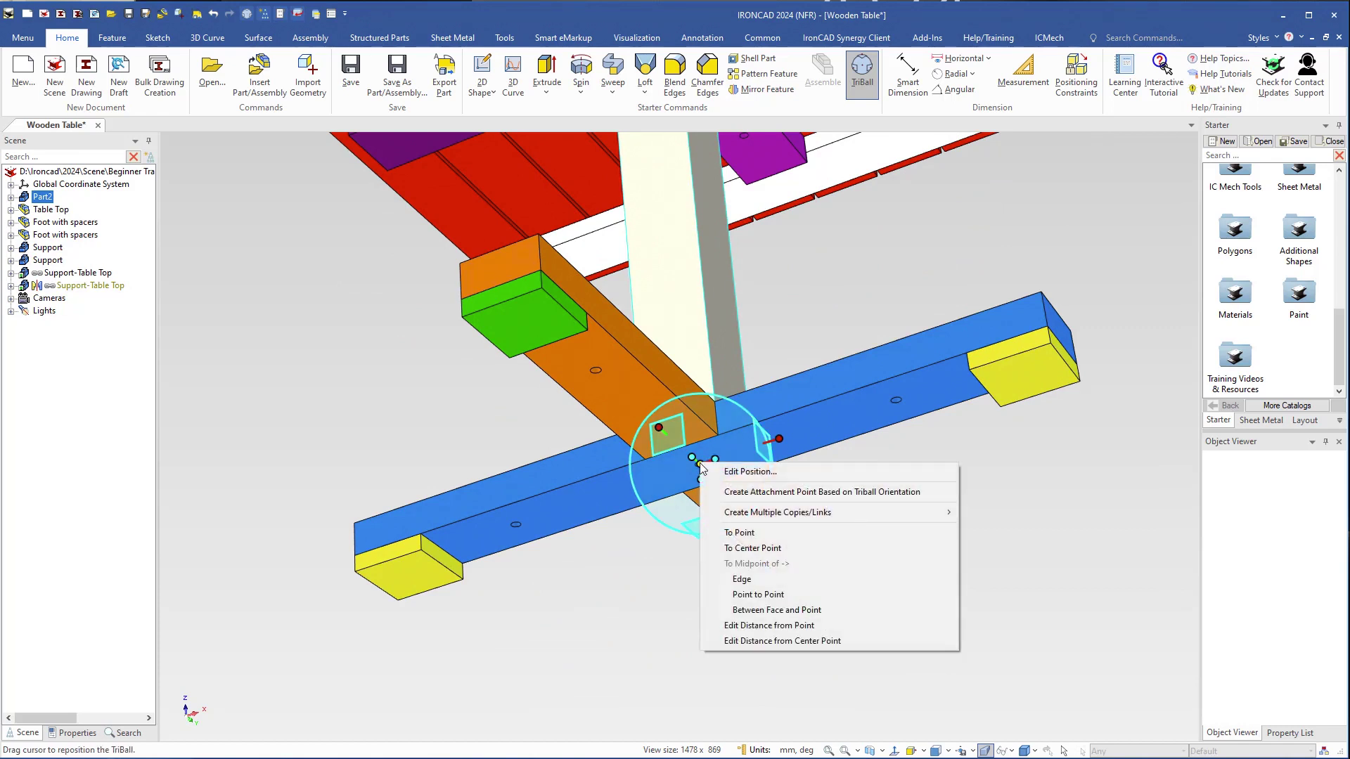
click(755, 548)
click(896, 398)
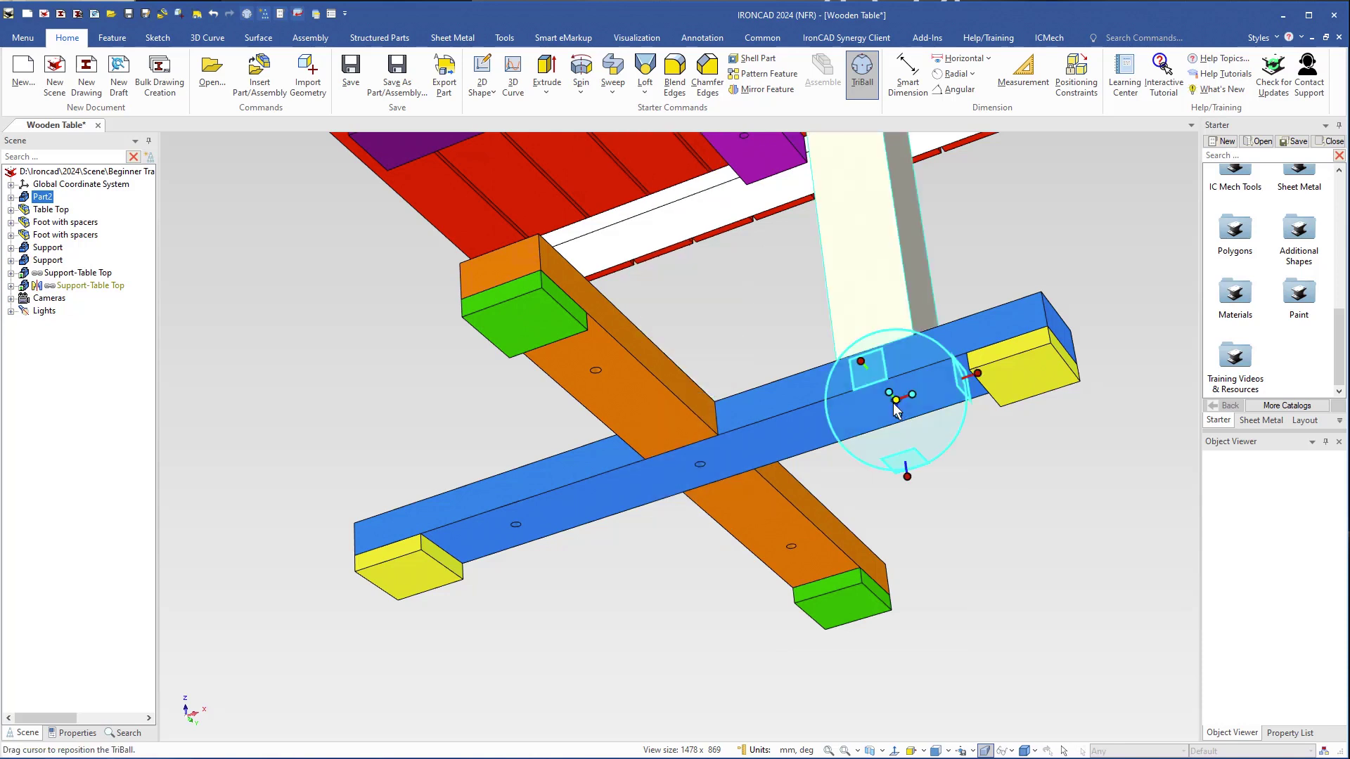
middle_drag(841, 309, 718, 408)
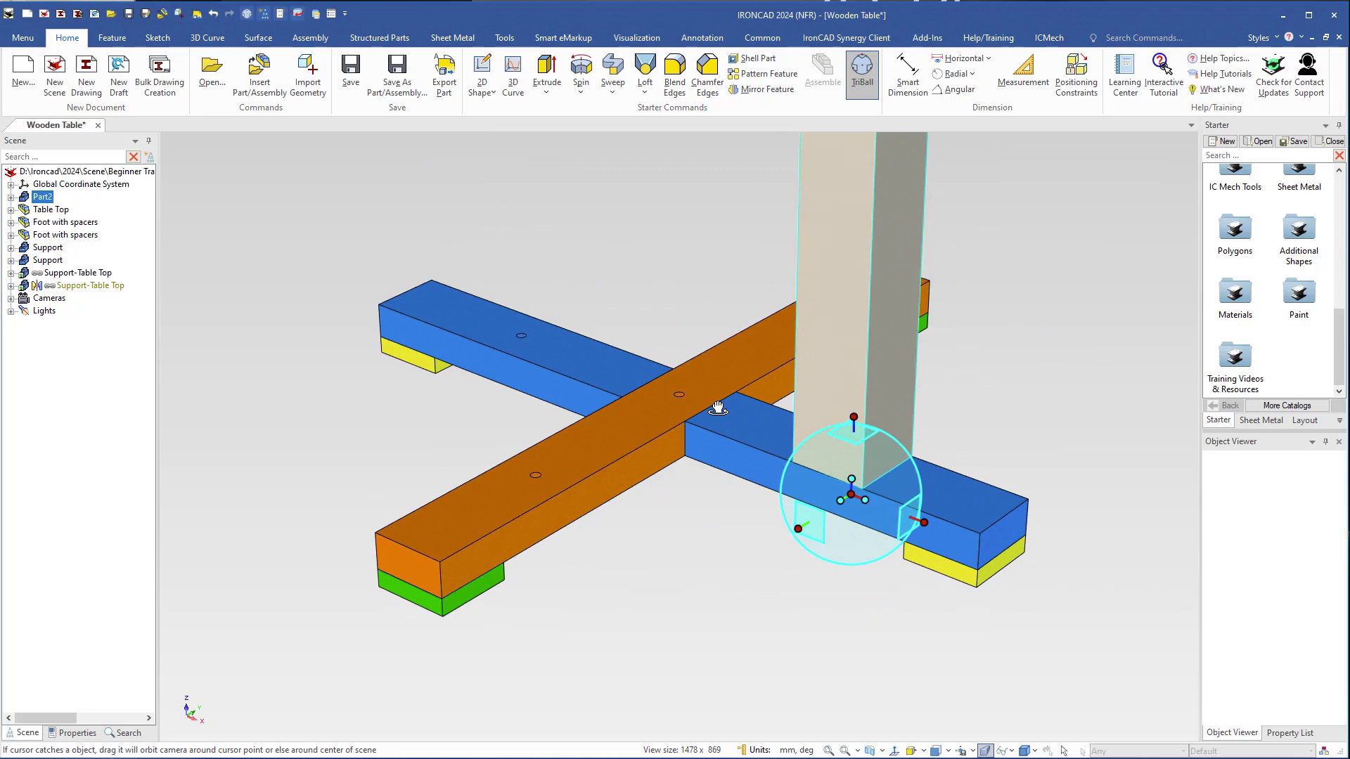
key(F10)
shift+middle_drag(815, 267, 776, 343)
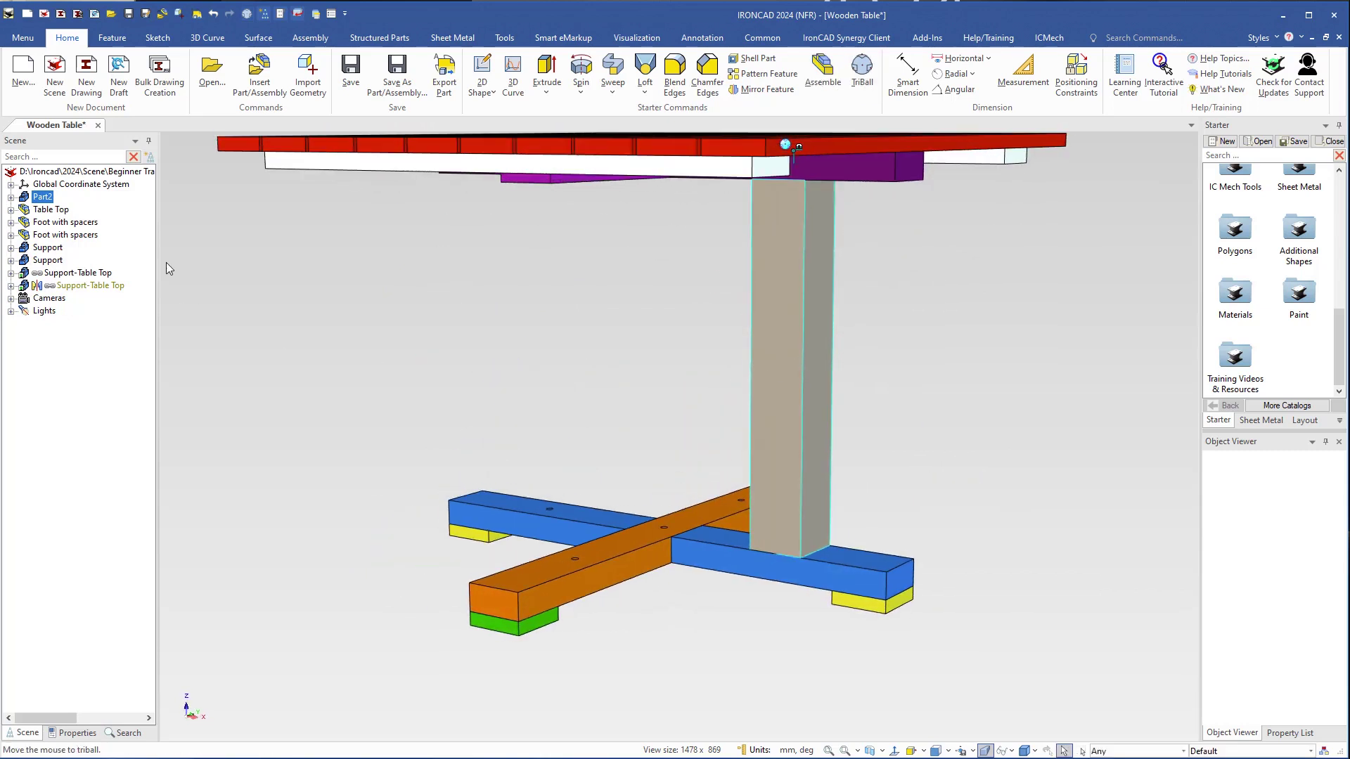
Rename the column part Part2 as Leg
click(43, 199)
key(Return)
middle_drag(571, 434, 795, 478)
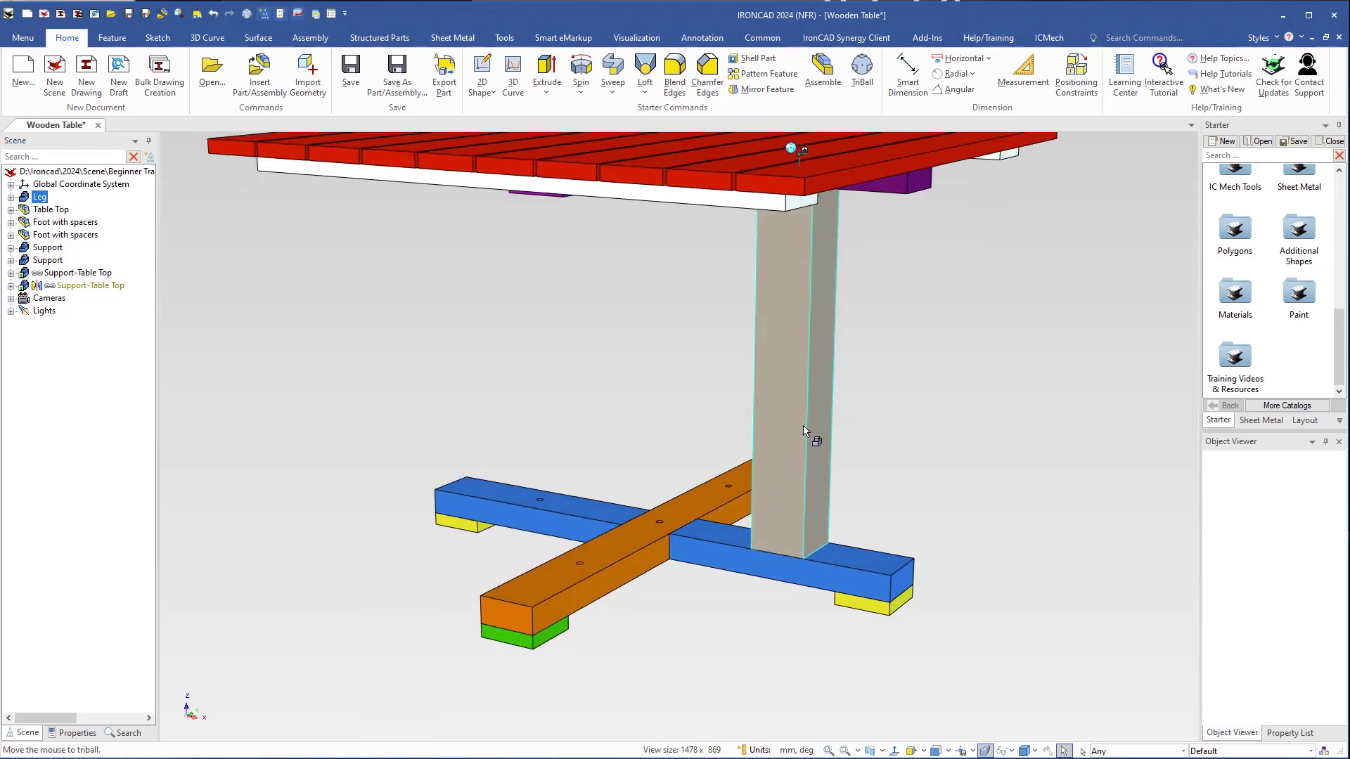
Reposition only the TriBall of Leg to the center of the middle hole on top of the orange foot
key(F10)
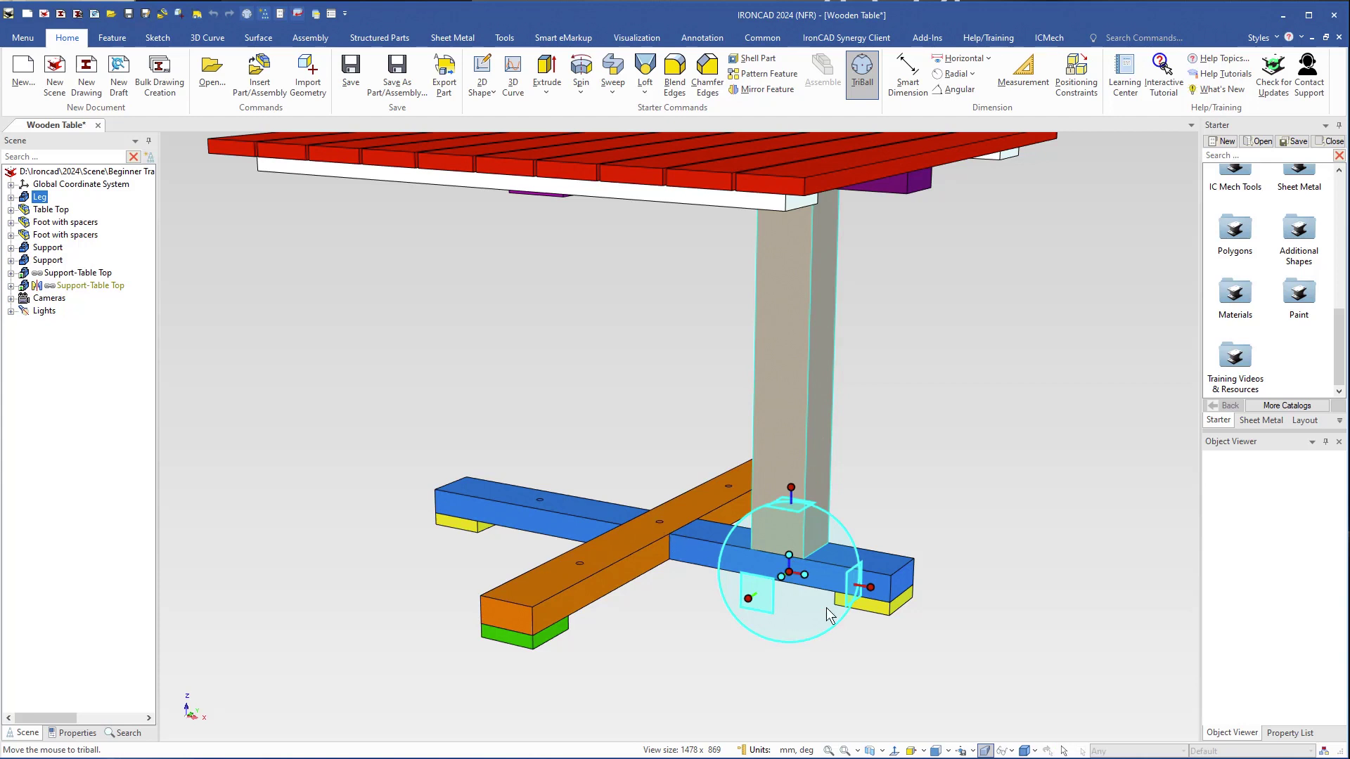
key(space)
right_click(795, 575)
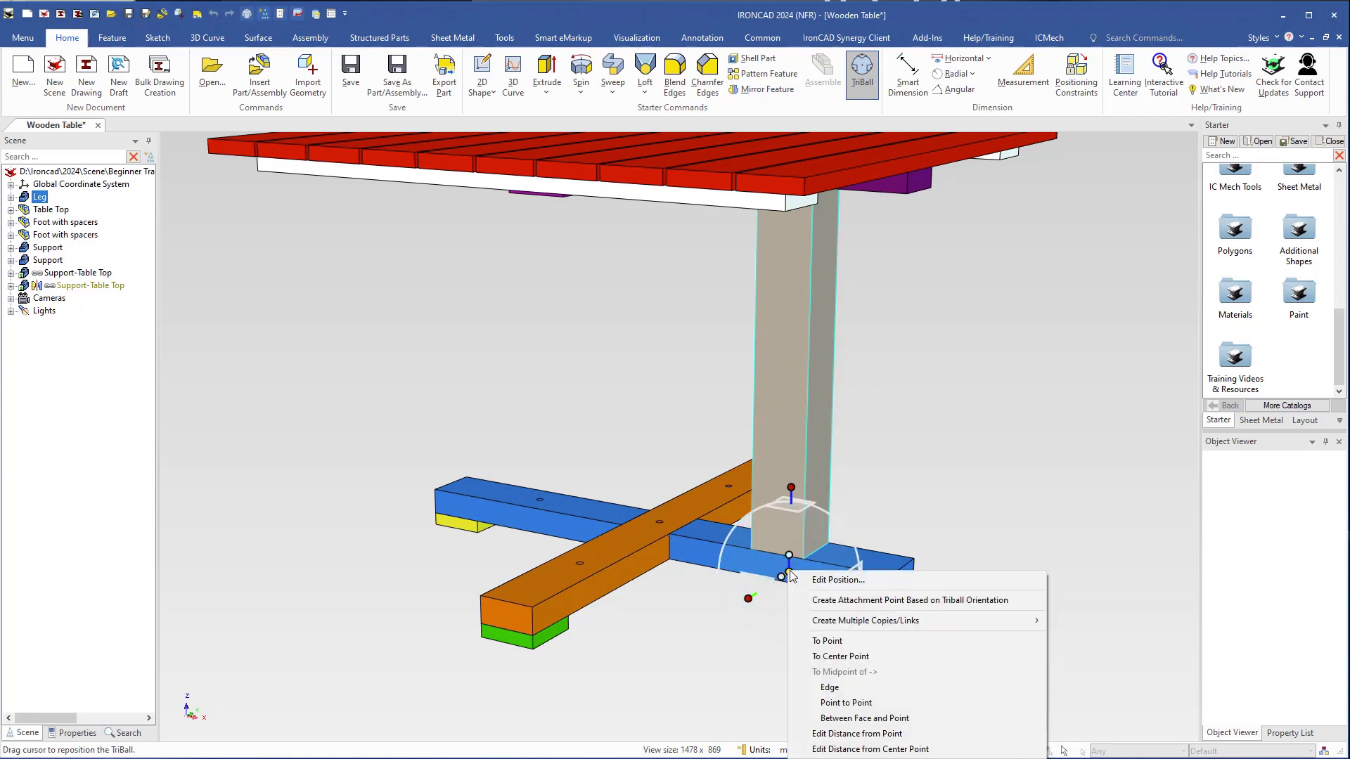
click(889, 654)
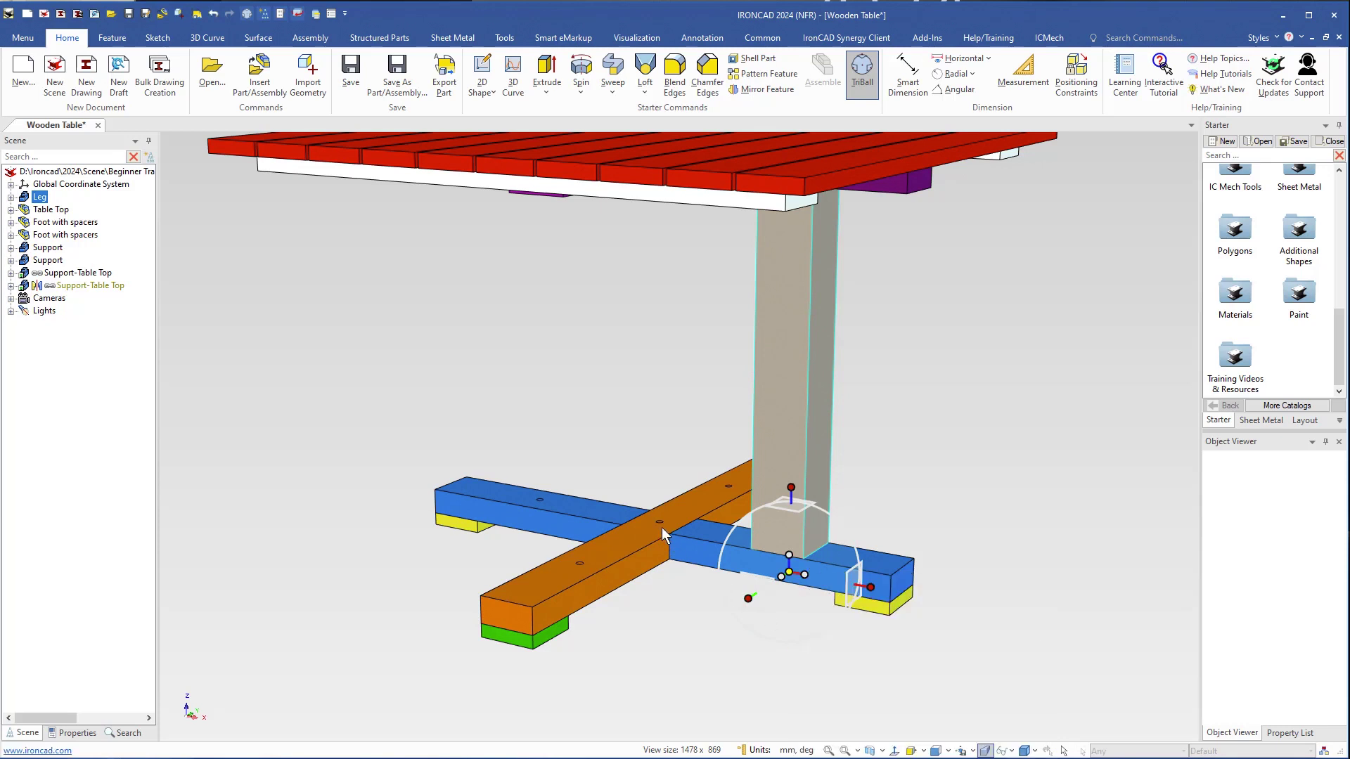
scroll(661, 527, up, 3)
click(656, 487)
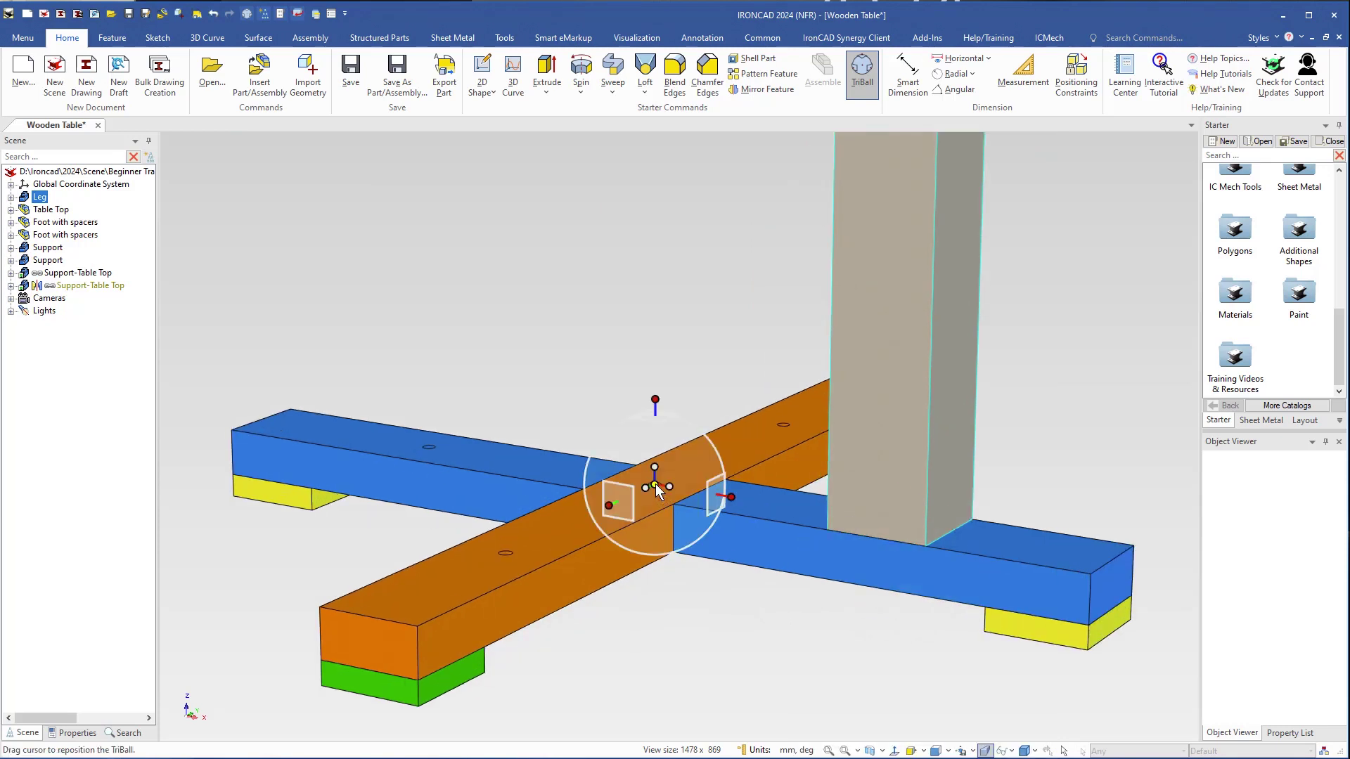
Create three linked copies of Leg at 90° intervals around the foot cross's vertical center axis and close the TriBall
click(655, 400)
drag(619, 471, 688, 479)
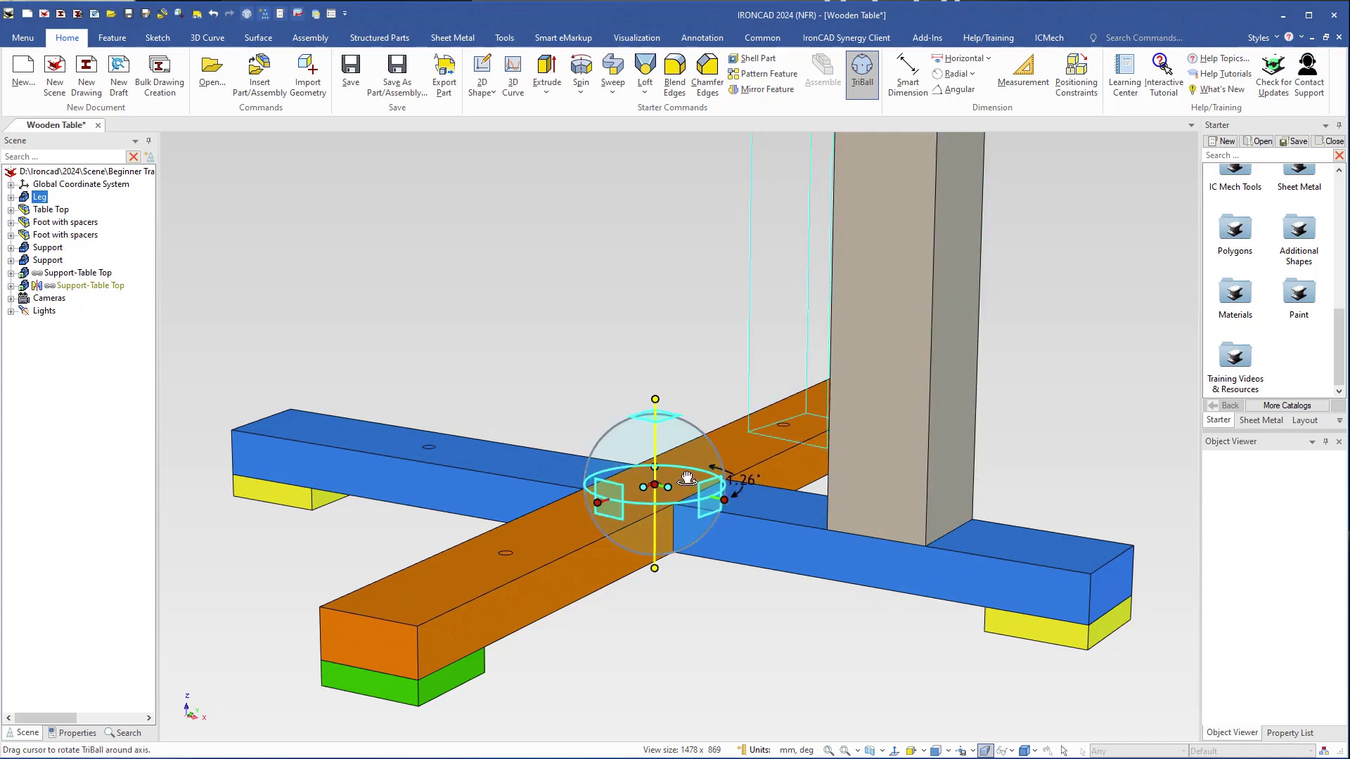
right_drag(688, 478, 685, 470)
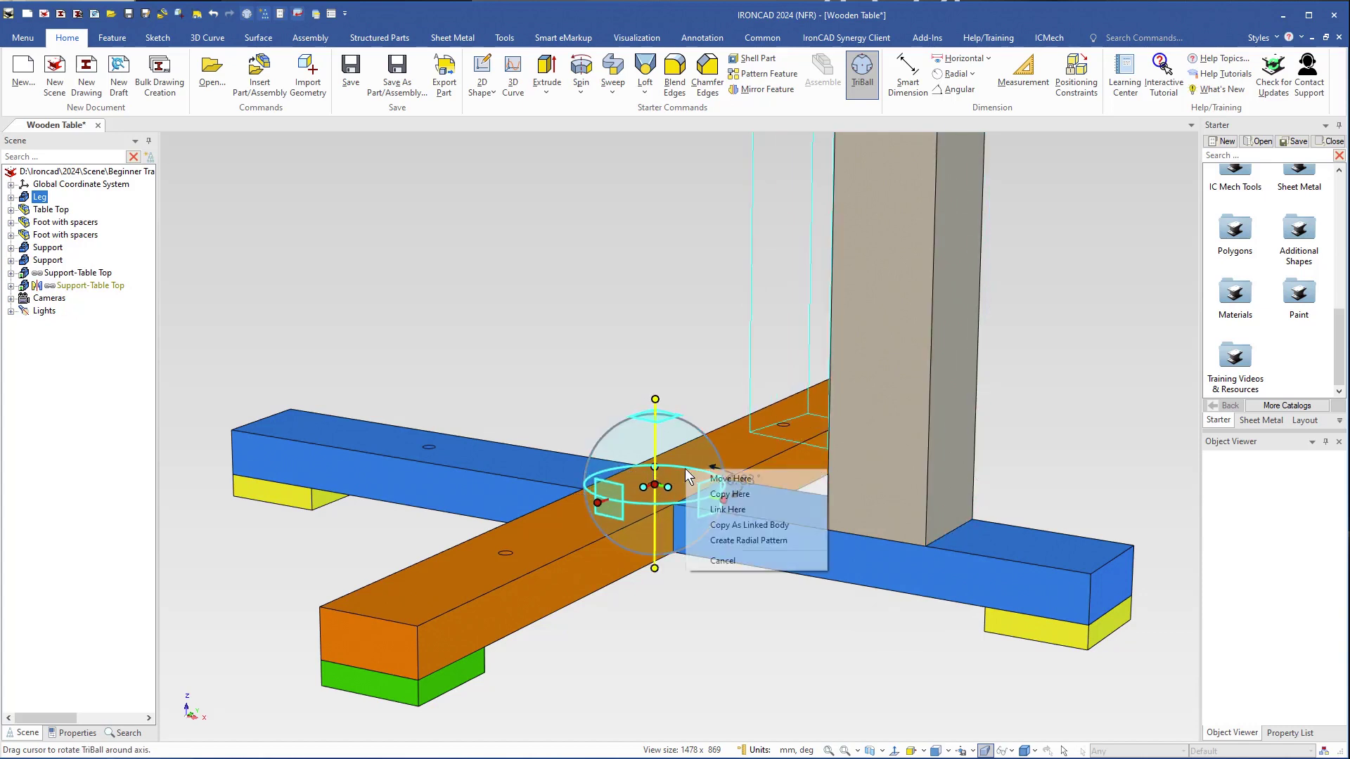
click(724, 511)
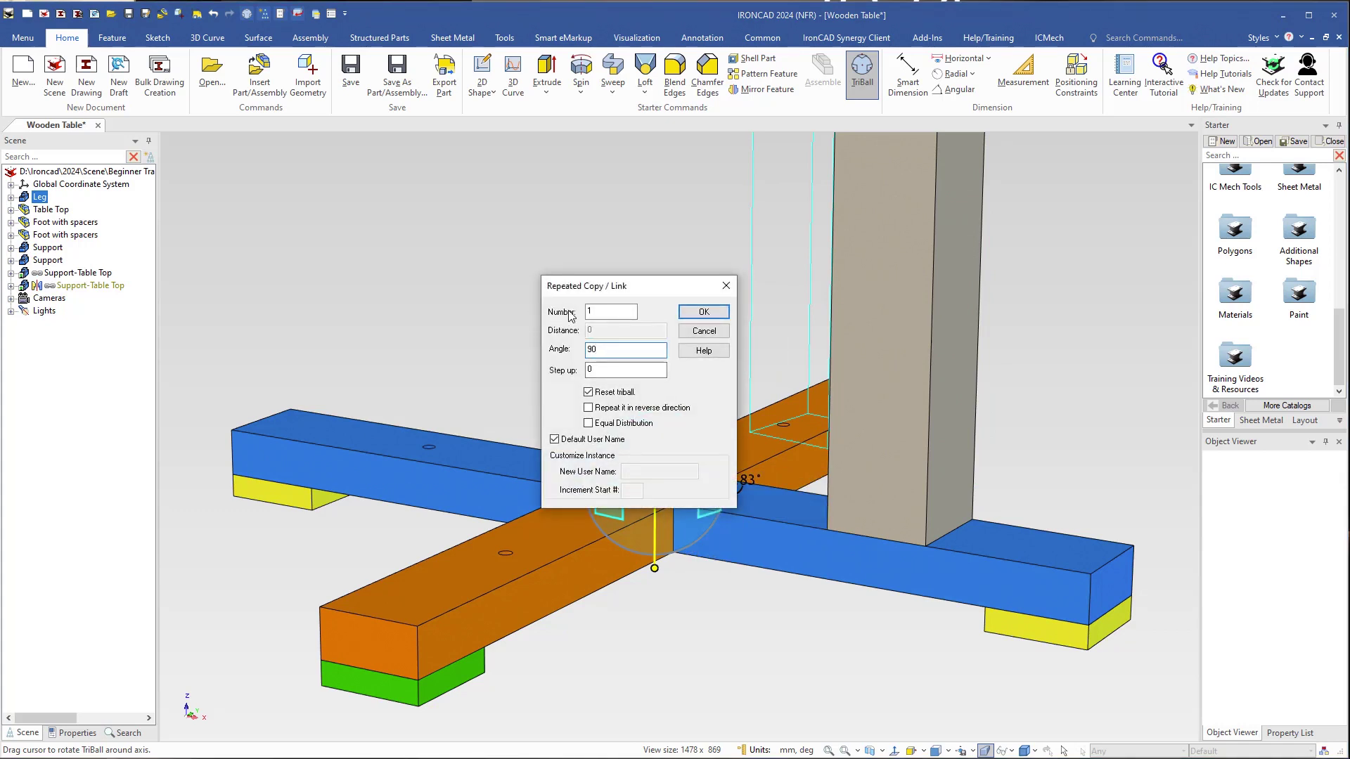
key(shift+Tab)
text(3)
click(703, 312)
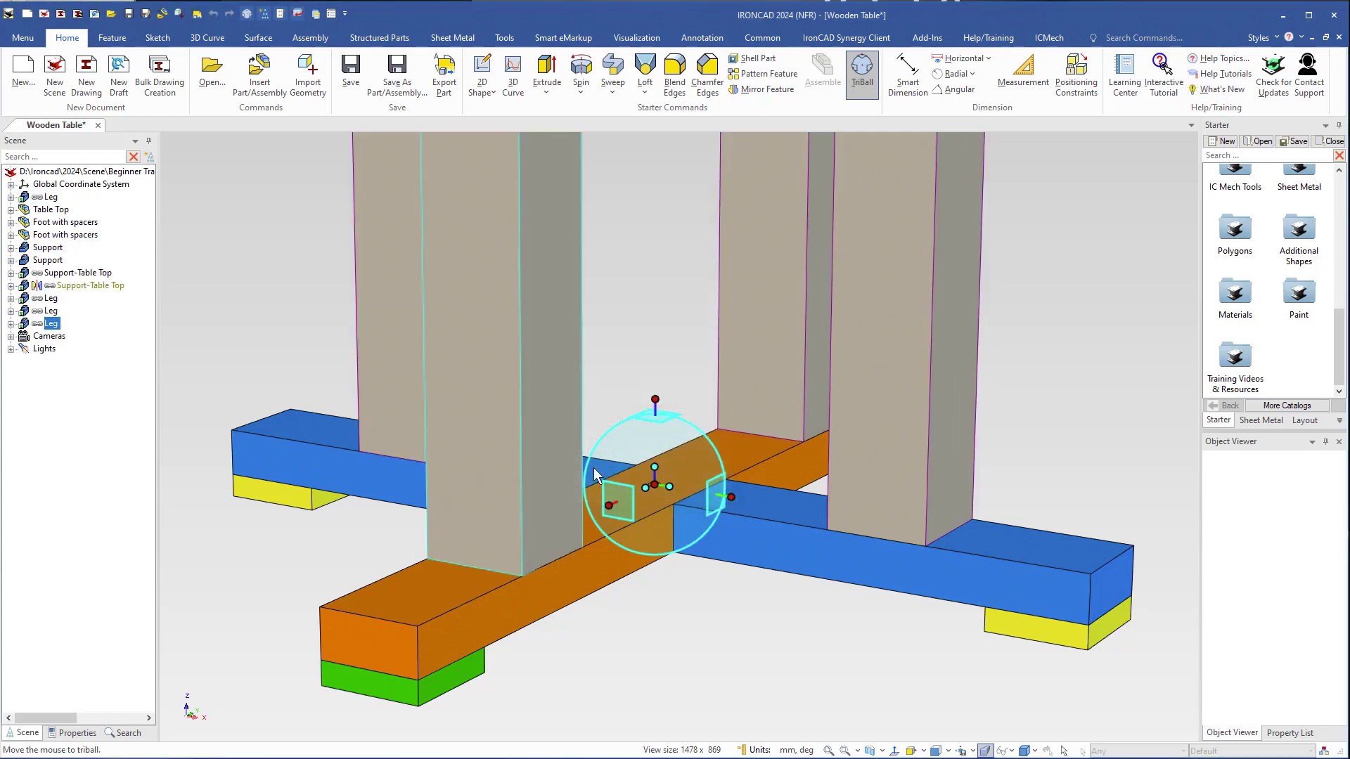
scroll(571, 505, down, 5)
middle_drag(716, 564, 702, 585)
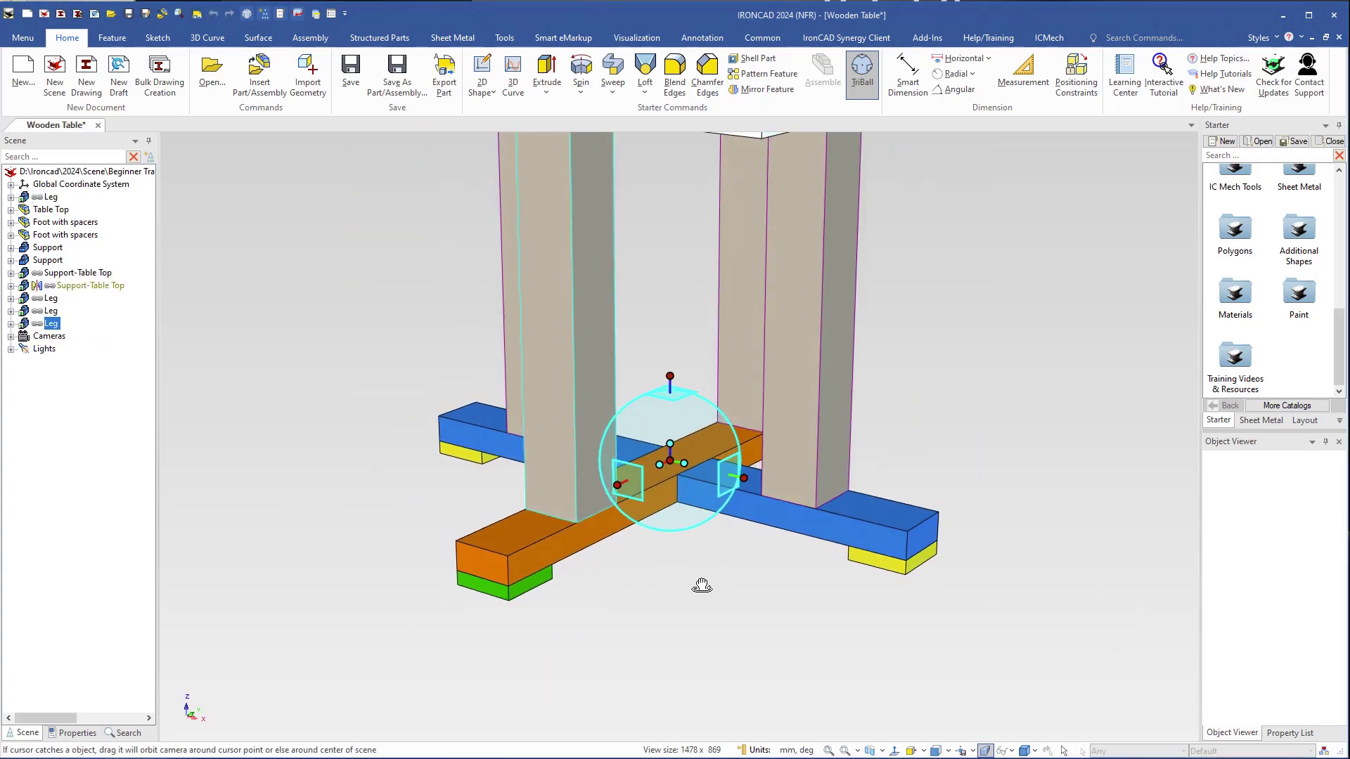
key(F10)
click(702, 582)
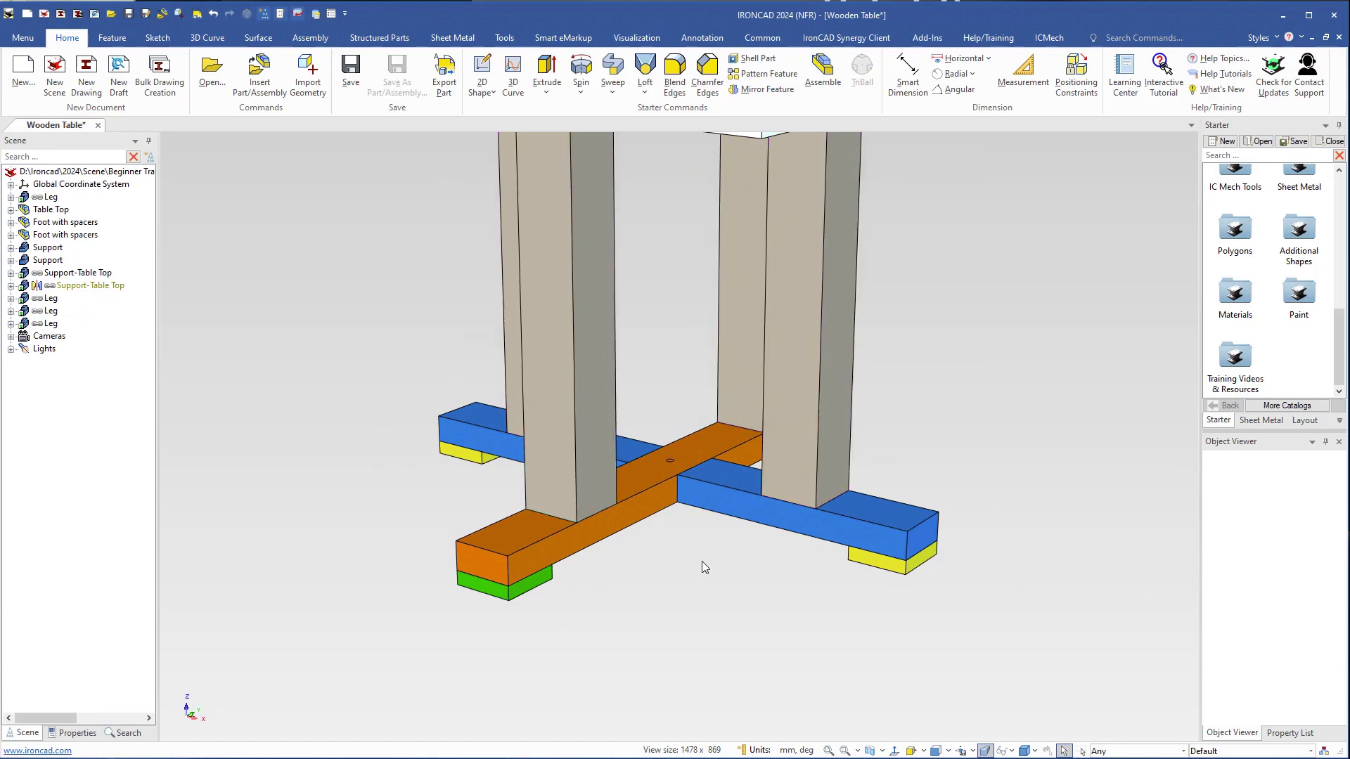
Apply the Green - Matte material from the Materials catalog to the linked legs
mouse_move(699, 561)
middle_down()
mouse_move(706, 534)
mouse_move(713, 612)
mouse_move(713, 542)
middle_up()
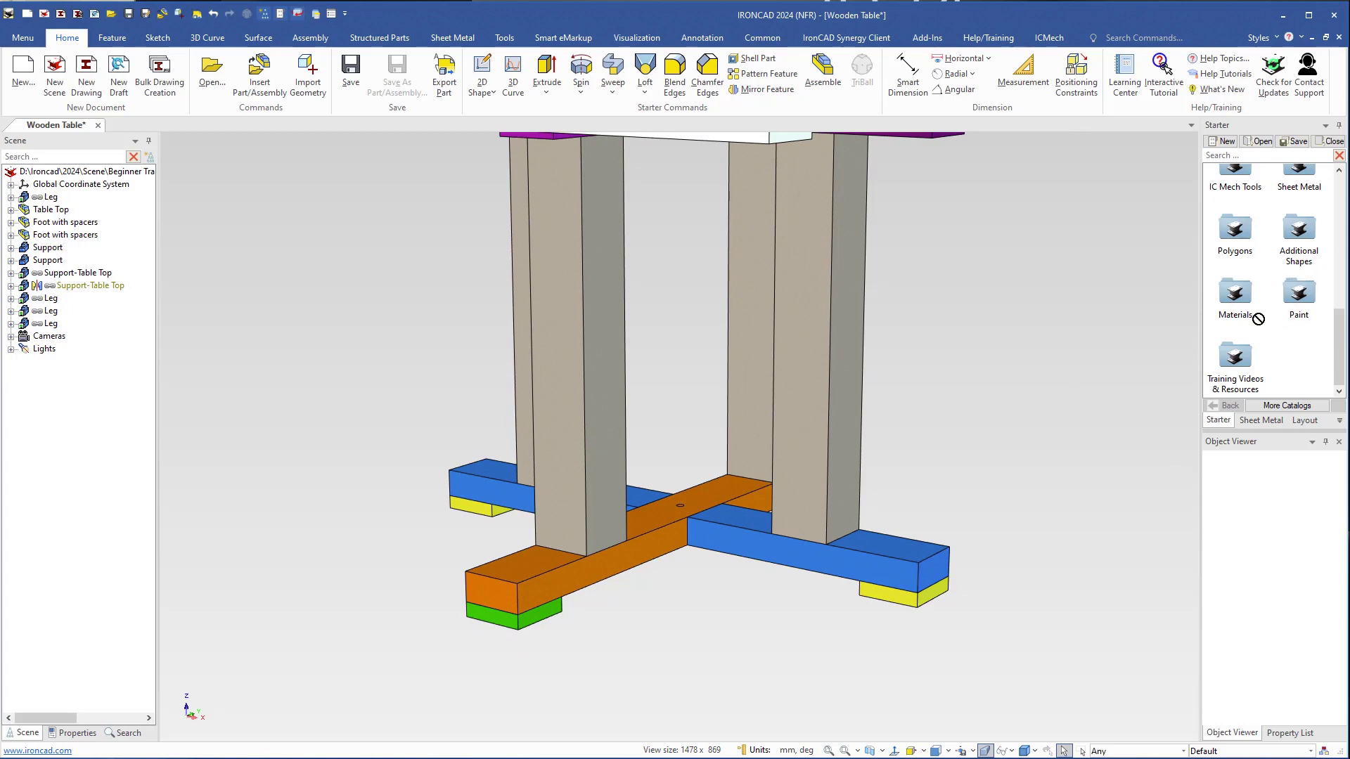
drag(1258, 318, 790, 420)
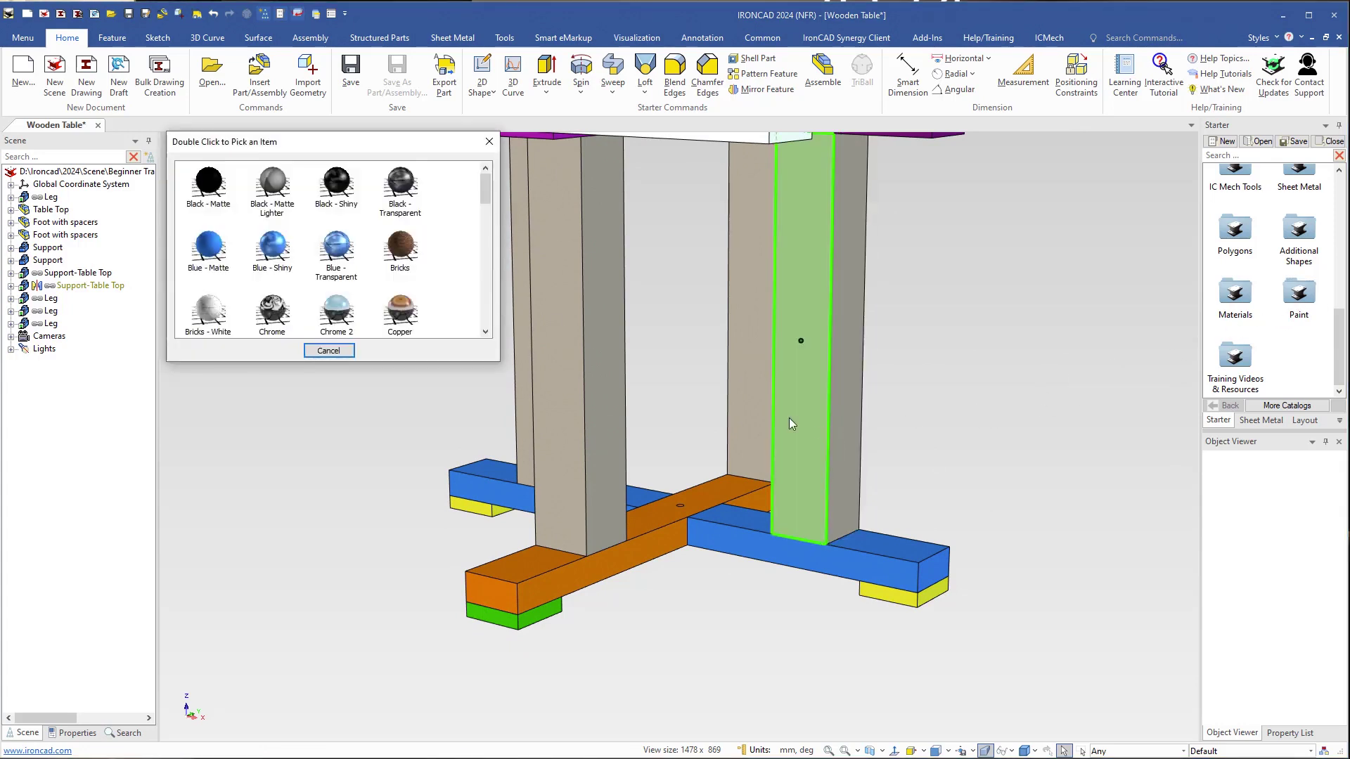
drag(482, 190, 478, 223)
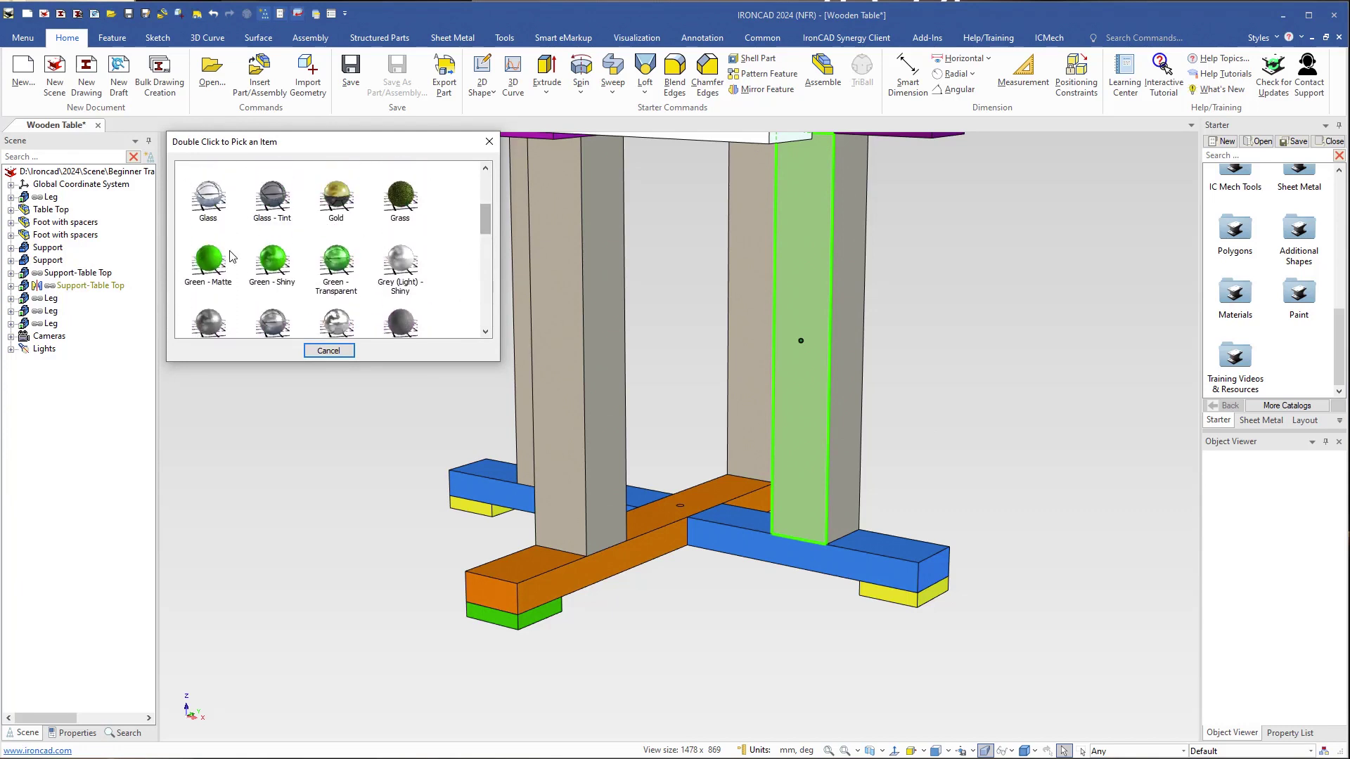
double_click(213, 259)
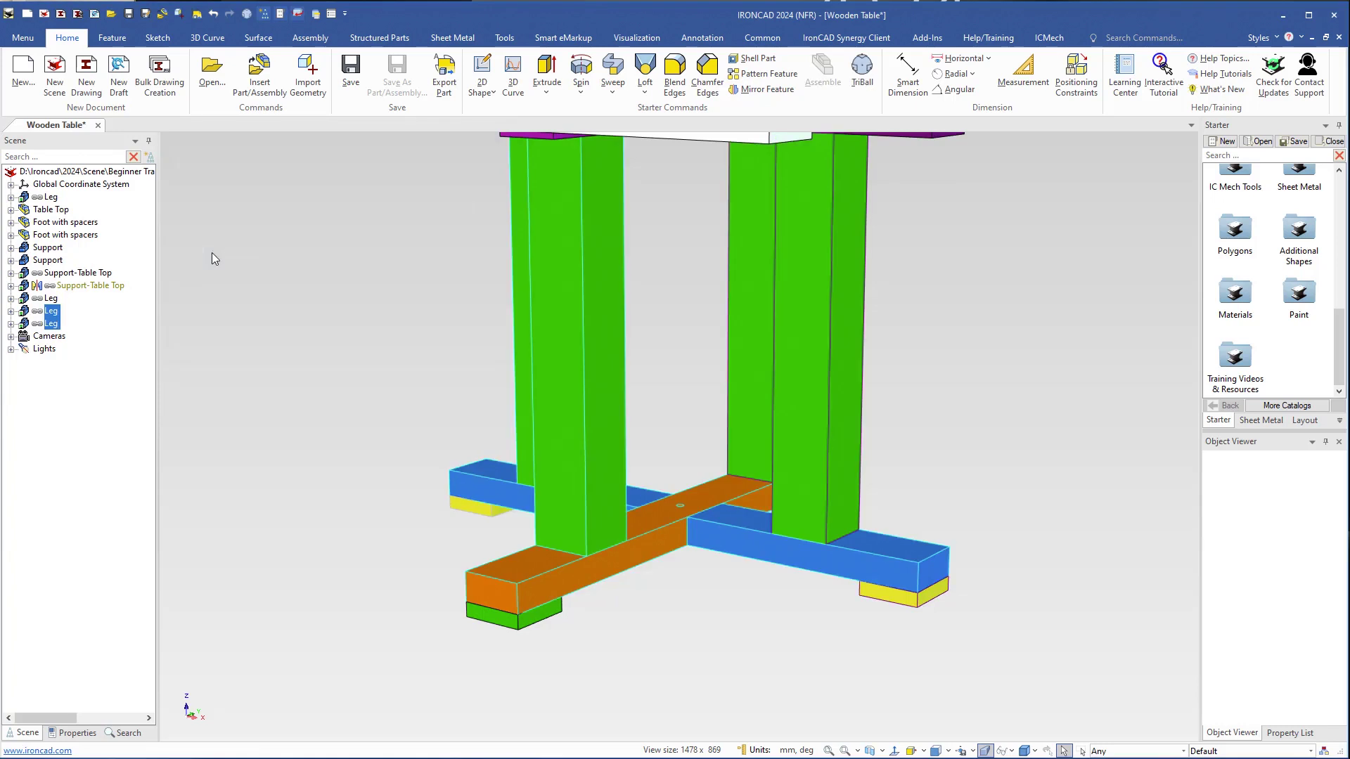
Change the legs' SmartPaint solid color to teal and clear the selection
right_click(800, 409)
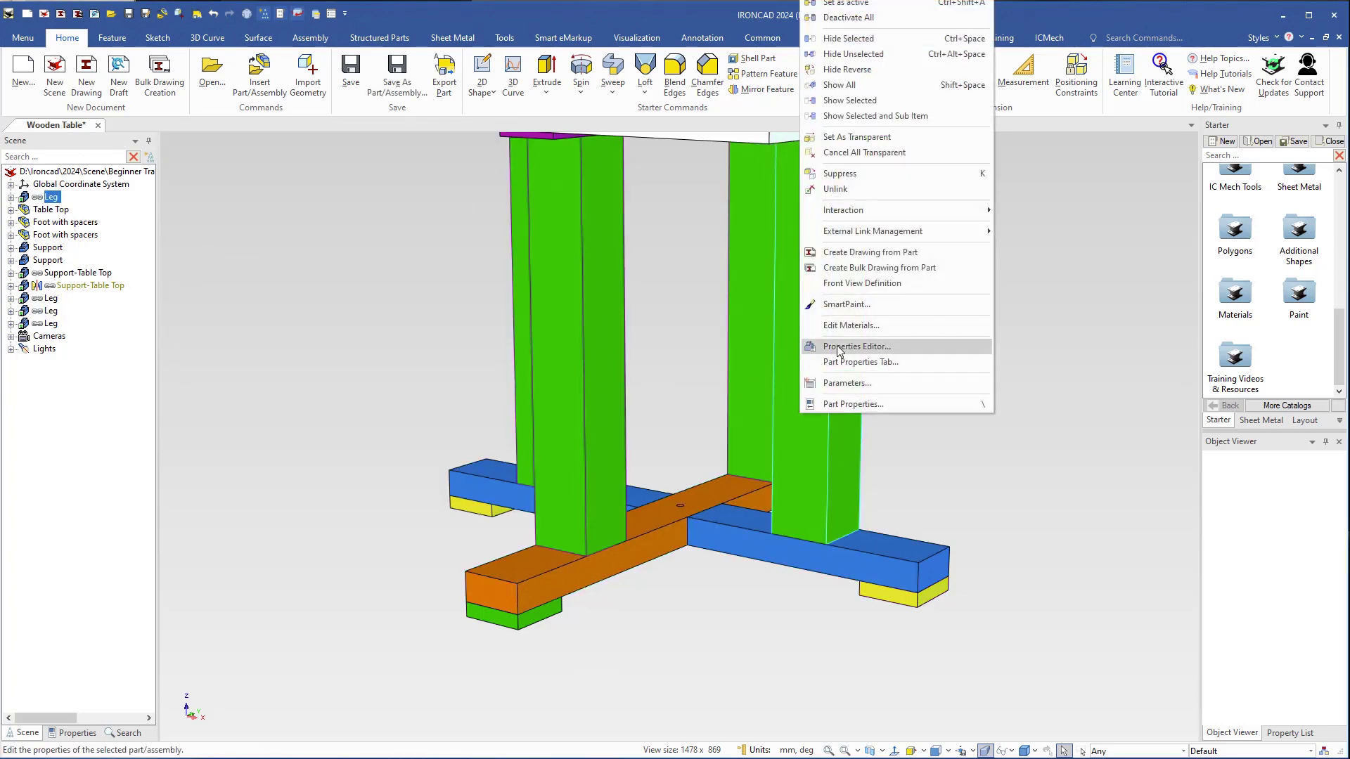
click(841, 304)
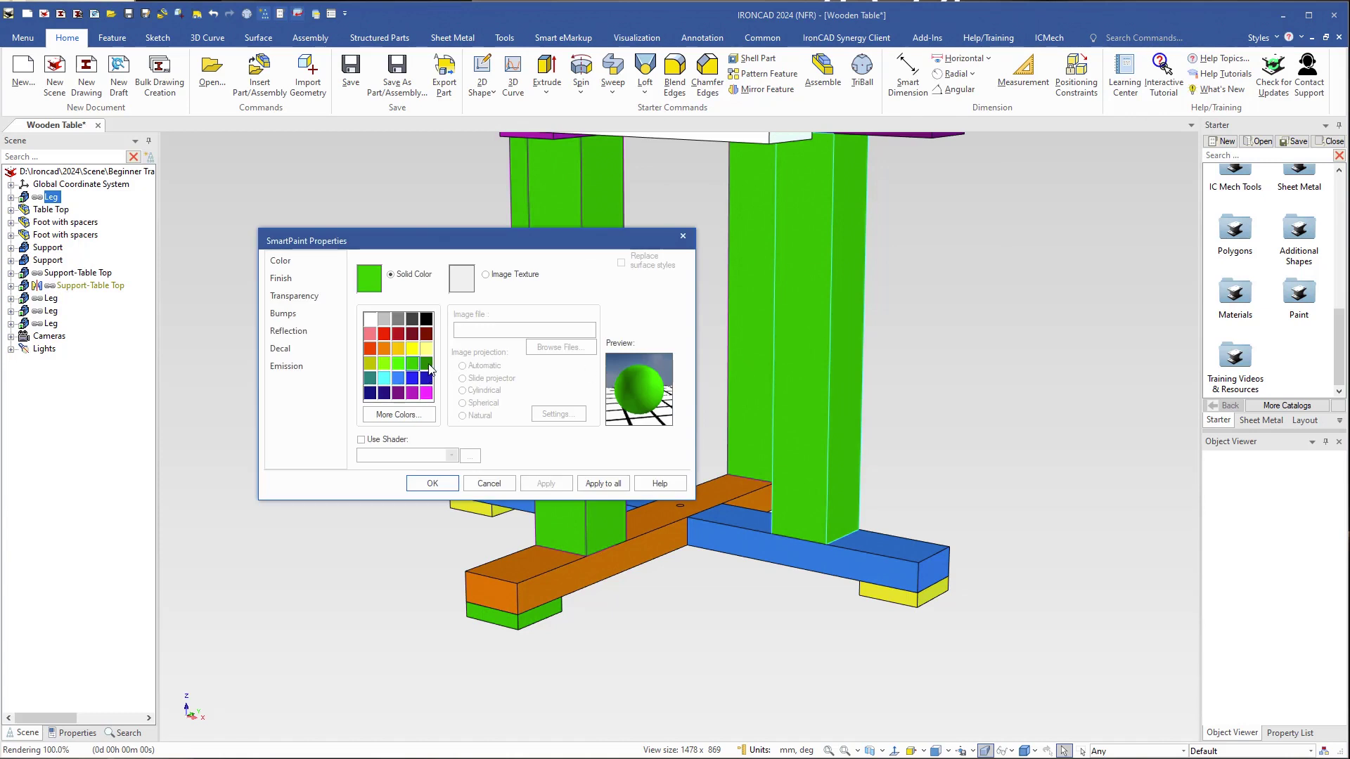
click(371, 381)
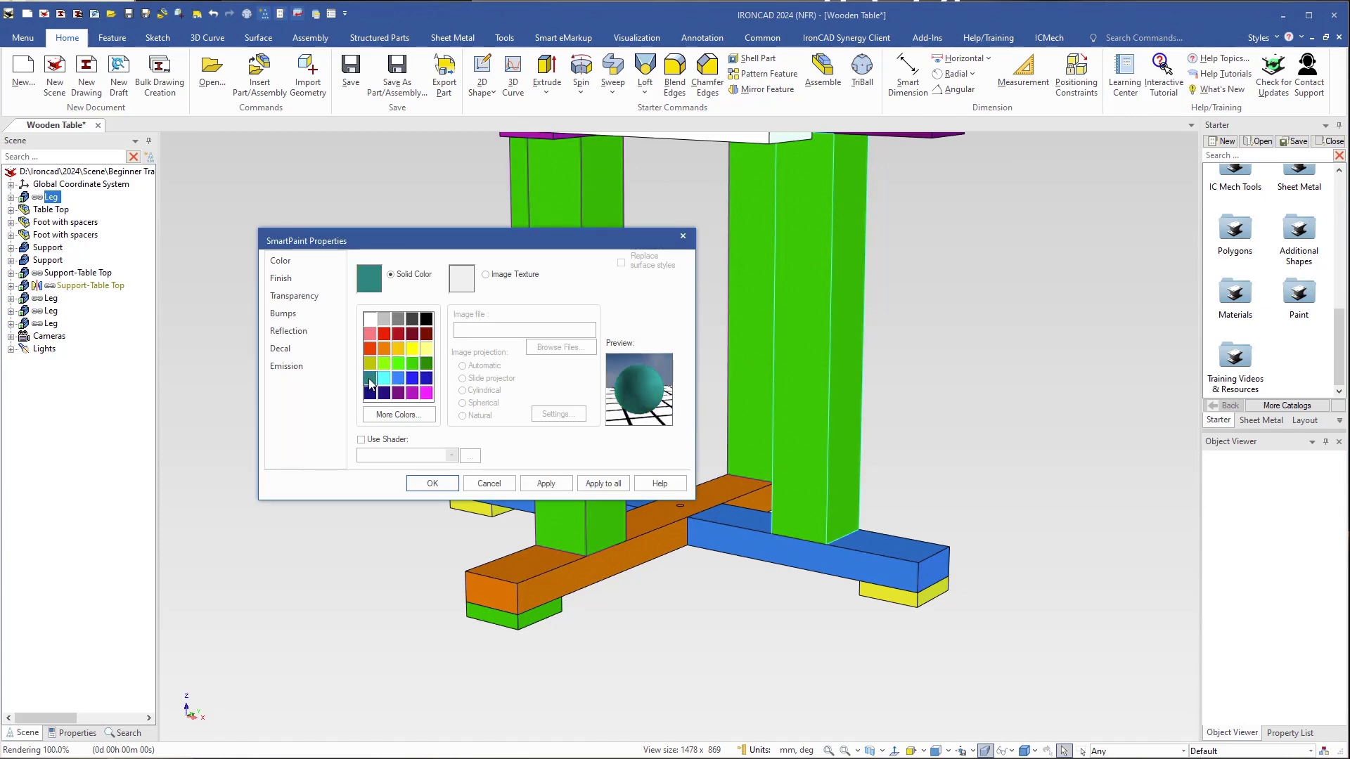
click(431, 483)
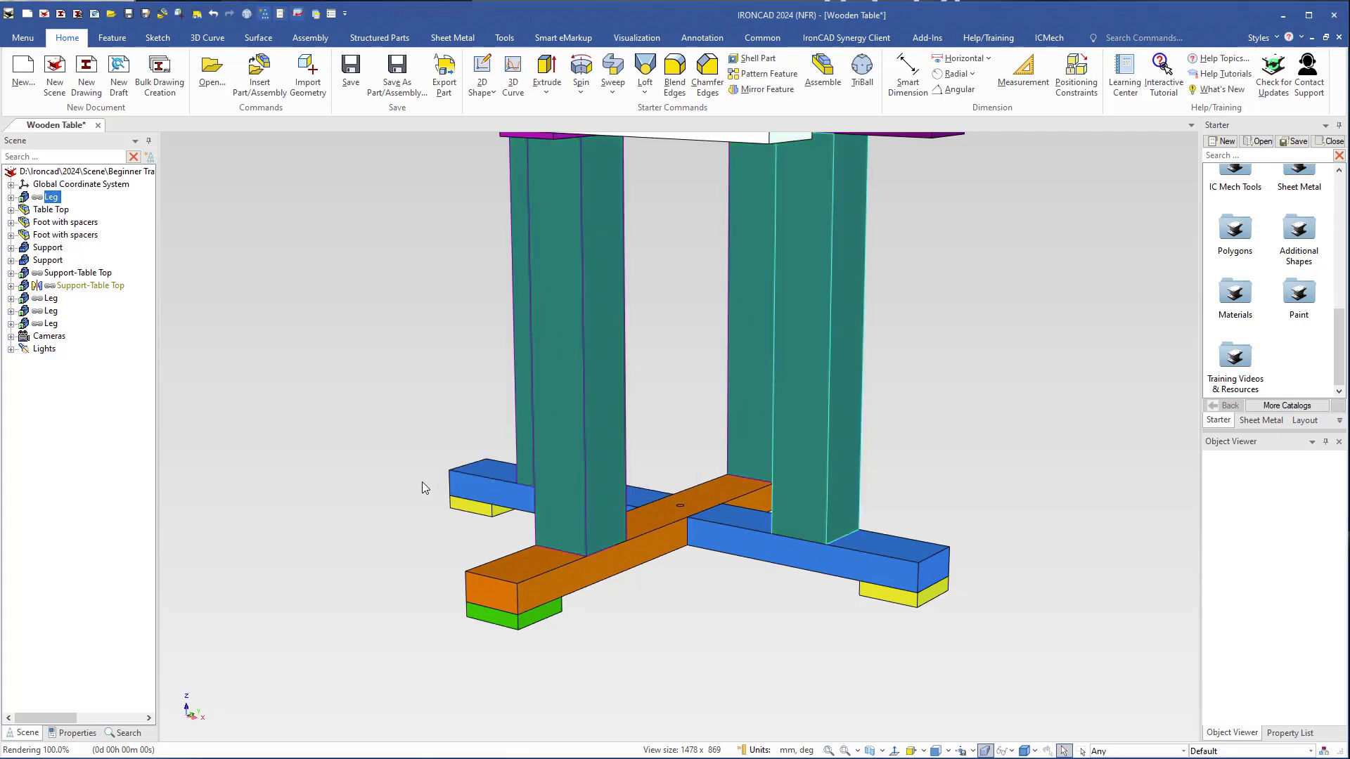
click(943, 451)
Check the complete table in the scene and save the Wooden Table file
middle_drag(770, 344, 712, 399)
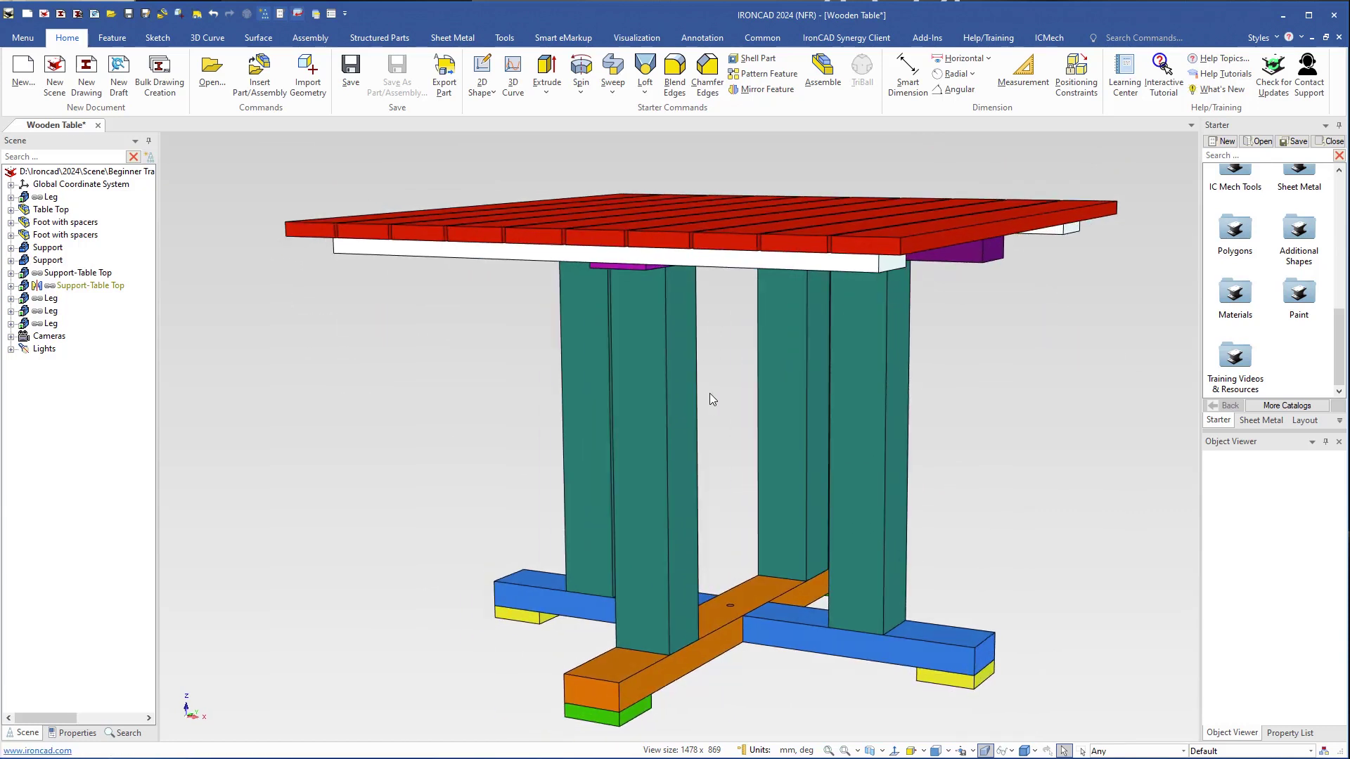
middle_drag(732, 392, 698, 364)
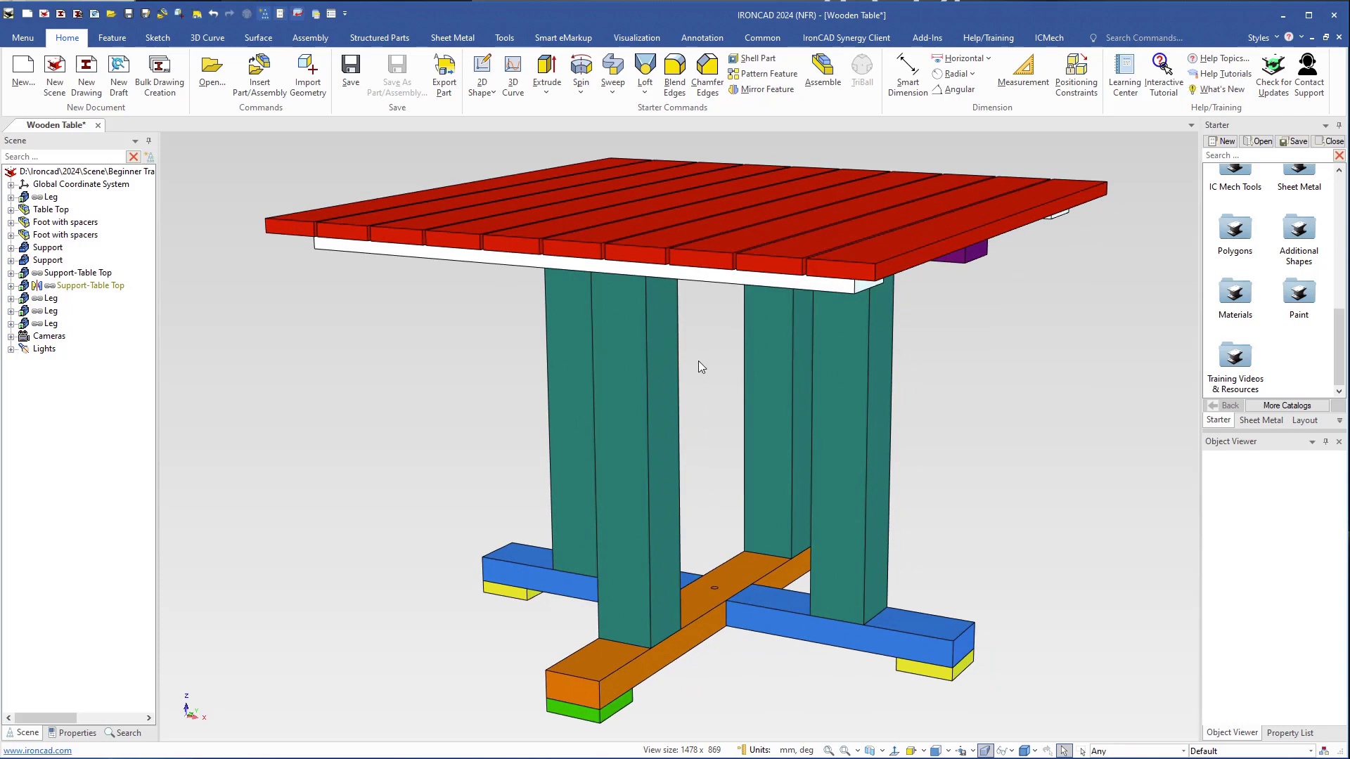
click(351, 68)
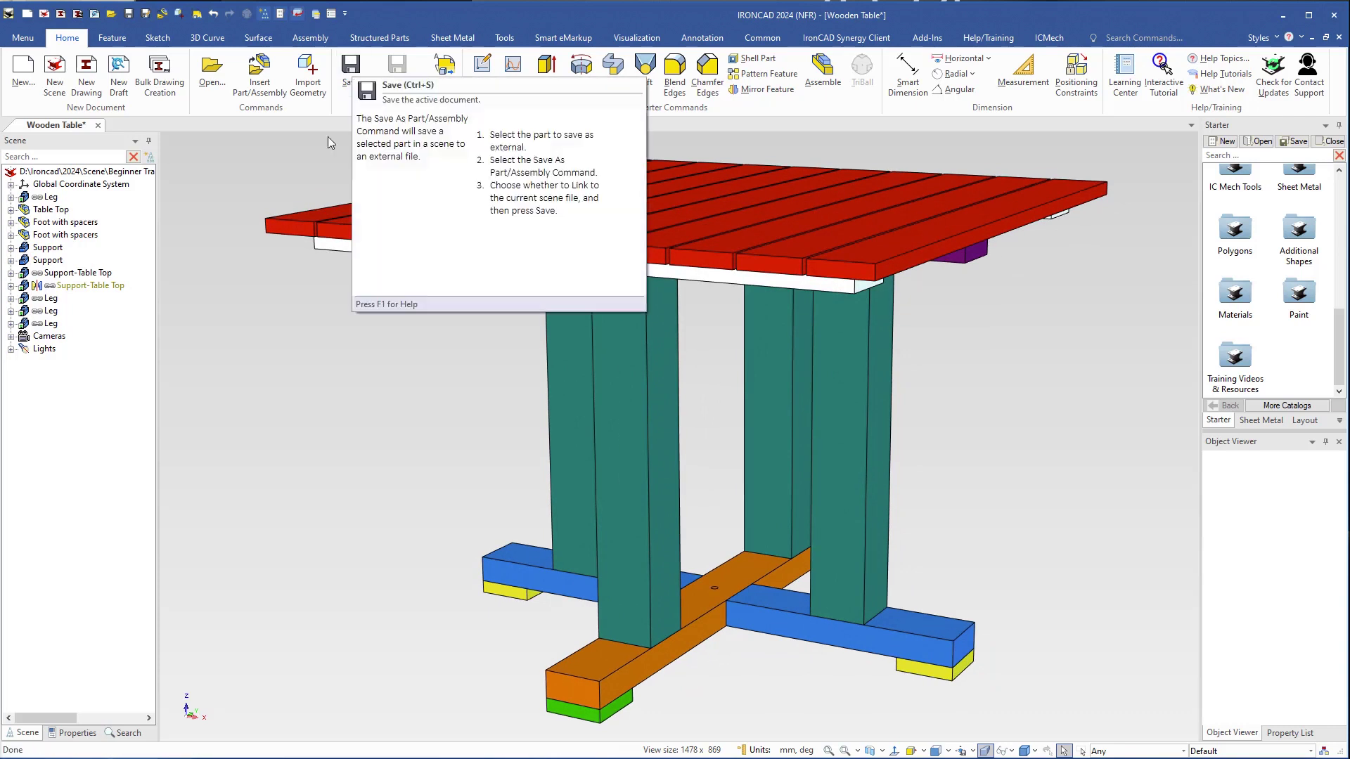
click(351, 68)
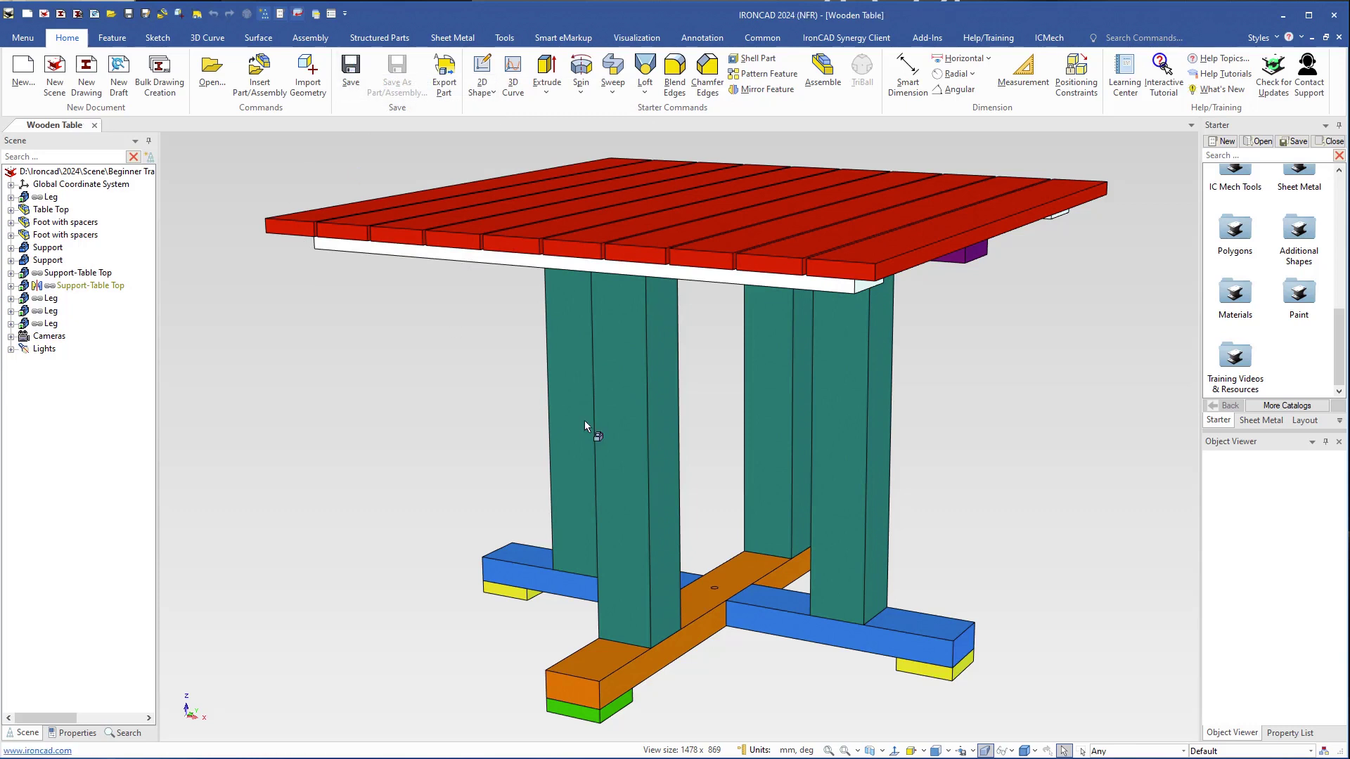